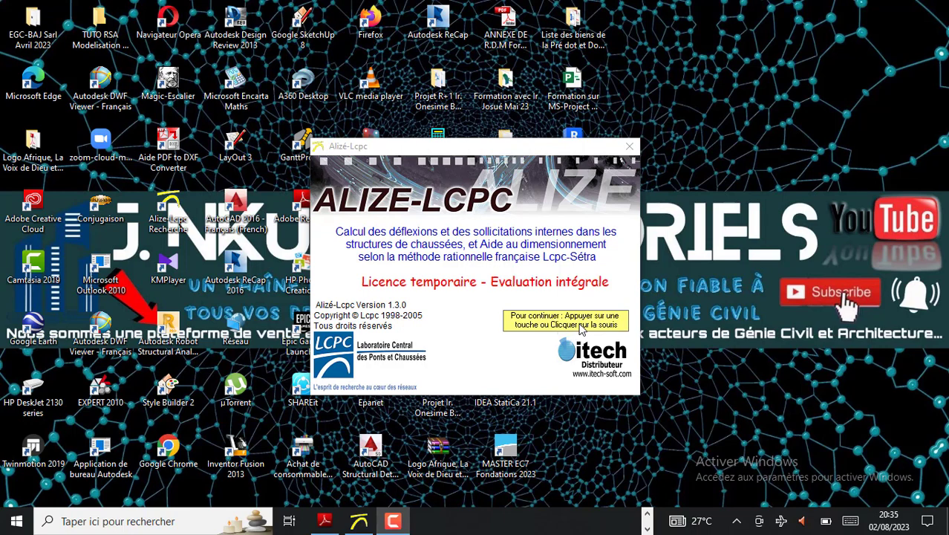
Dismiss the startup licence screen and view the options for creating a new file
click(582, 329)
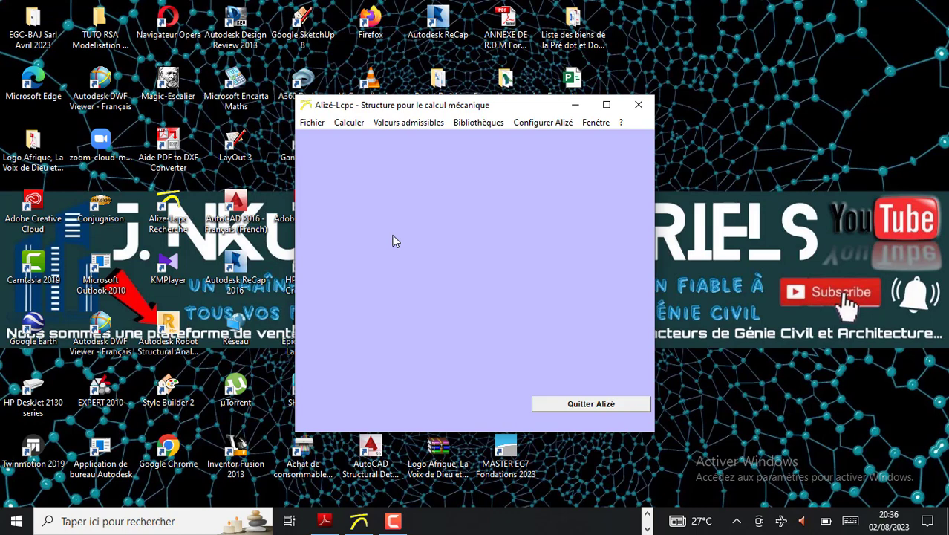
click(313, 123)
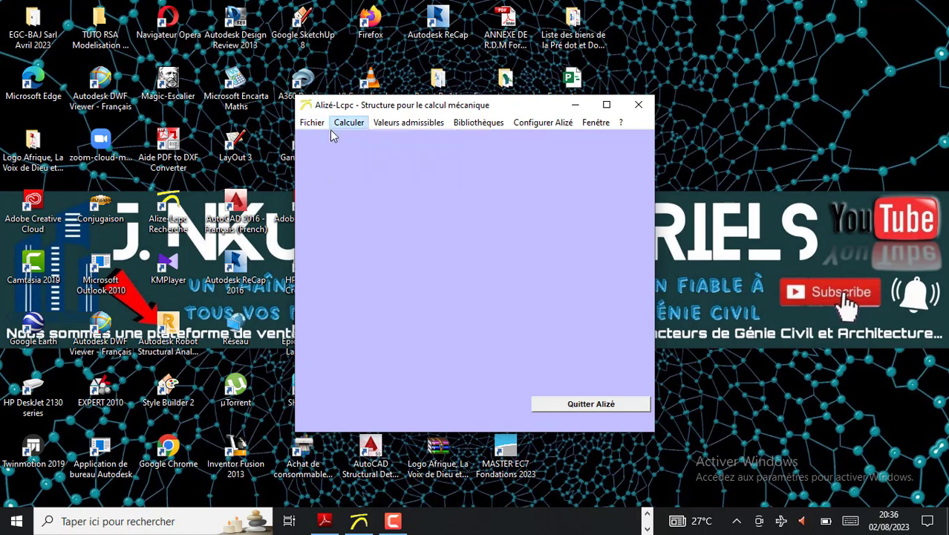
mouse_move(322, 145)
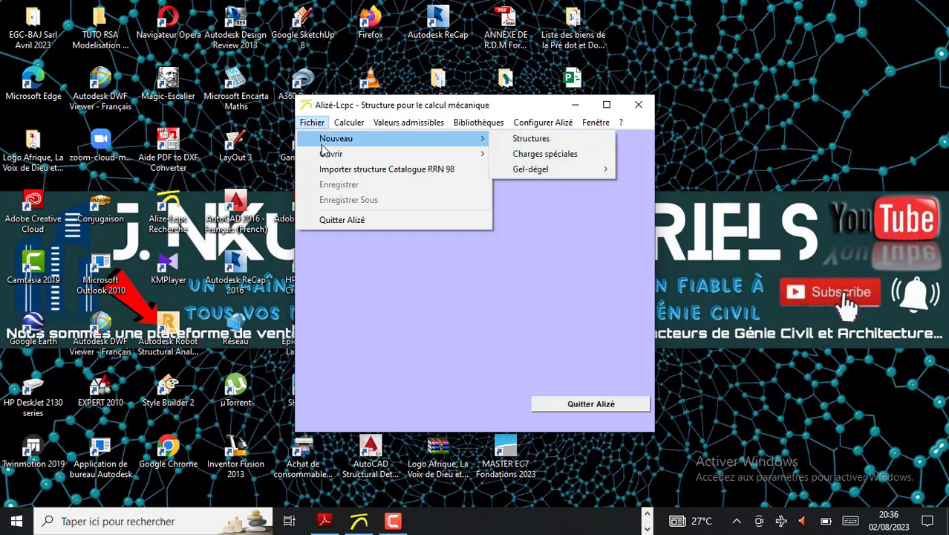
click(522, 143)
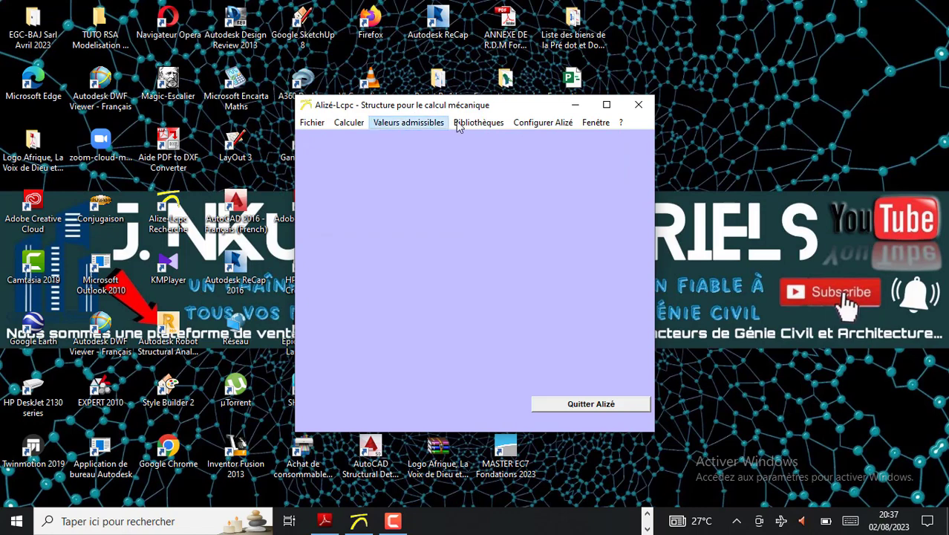
Open the language choice and confirm Français as the program language
click(541, 123)
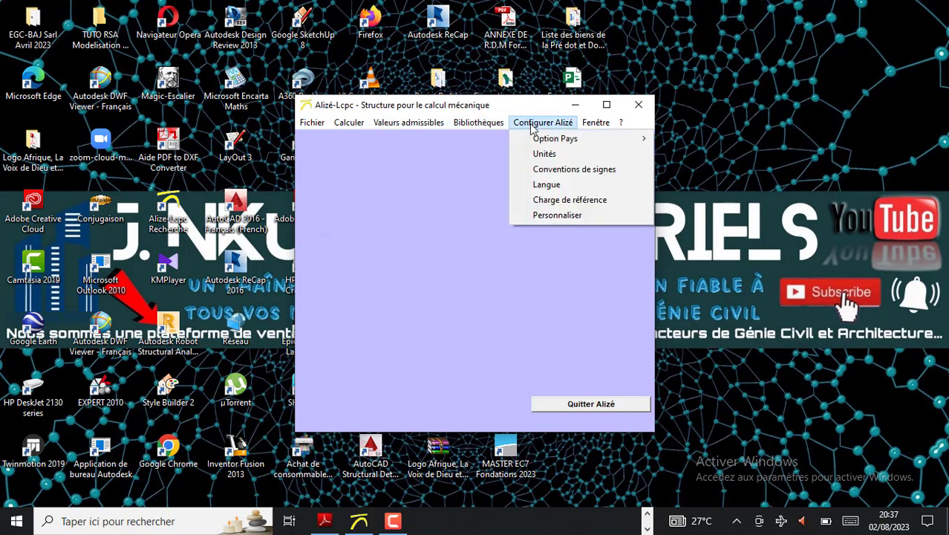
click(531, 124)
click(531, 123)
mouse_move(532, 137)
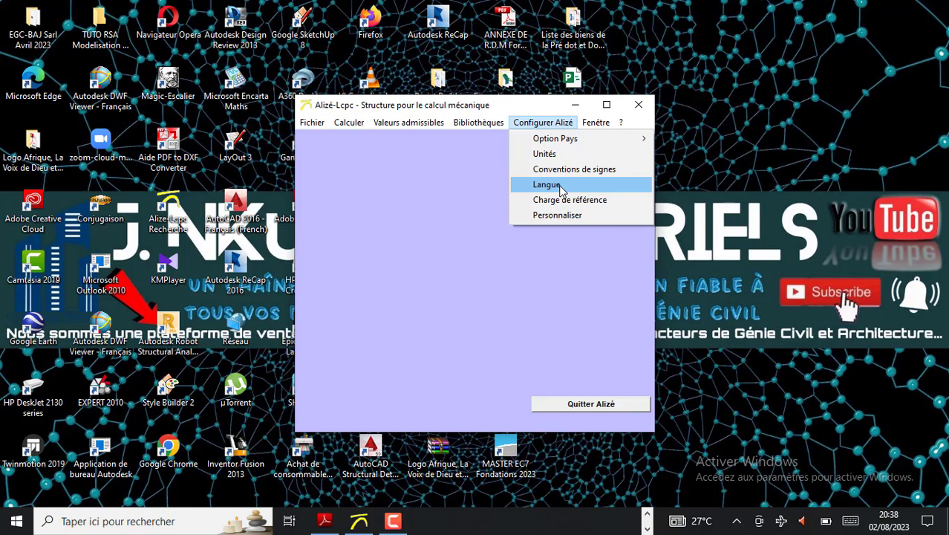
click(560, 187)
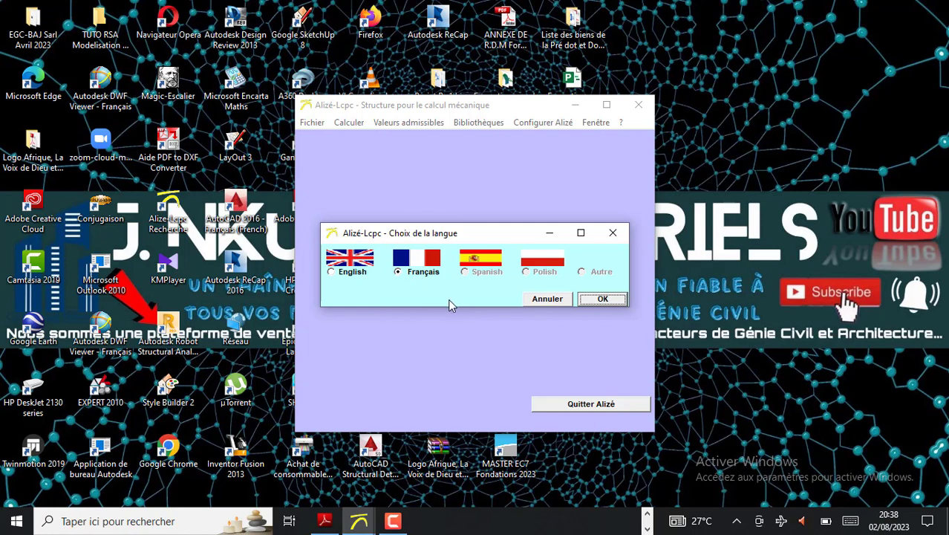
click(602, 299)
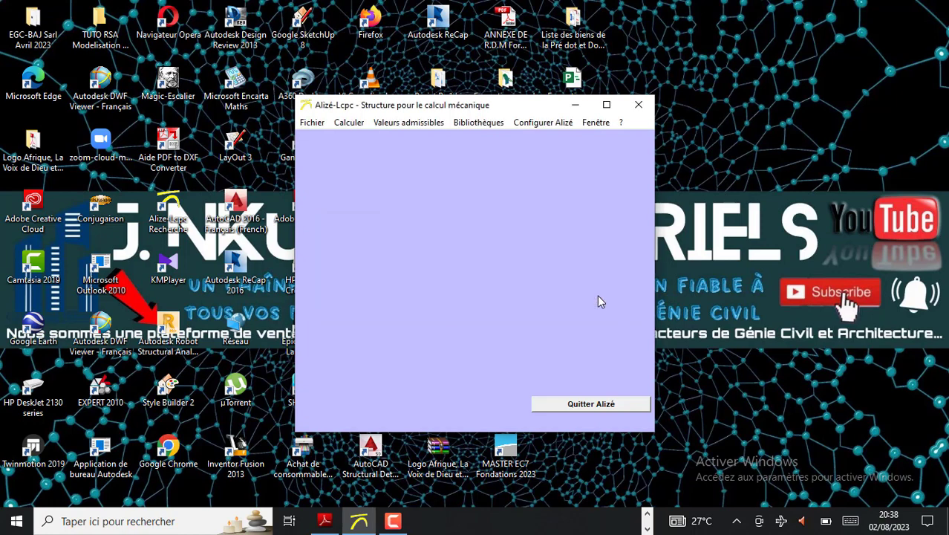
Open the reference load definition and review its standard dual-wheel, other dual-wheel, single-wheel and no-load options
click(535, 125)
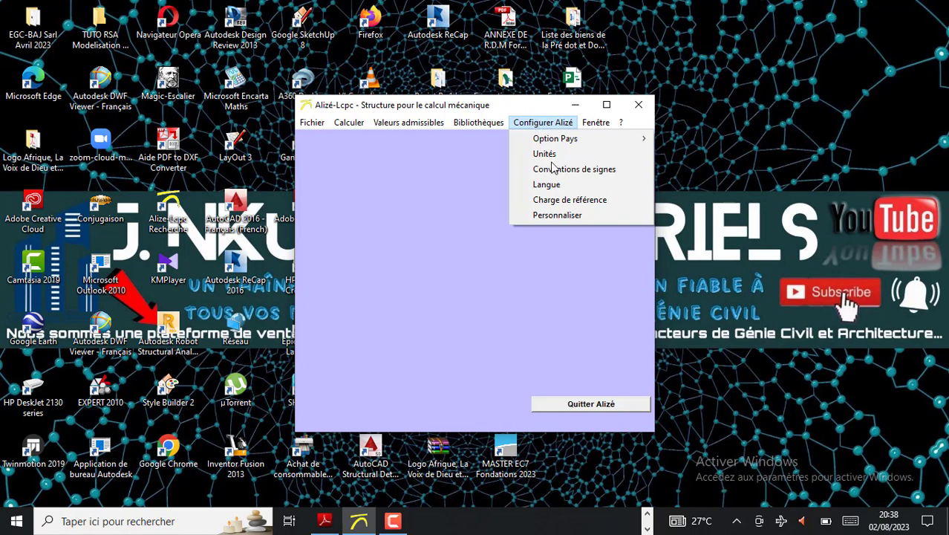
click(559, 202)
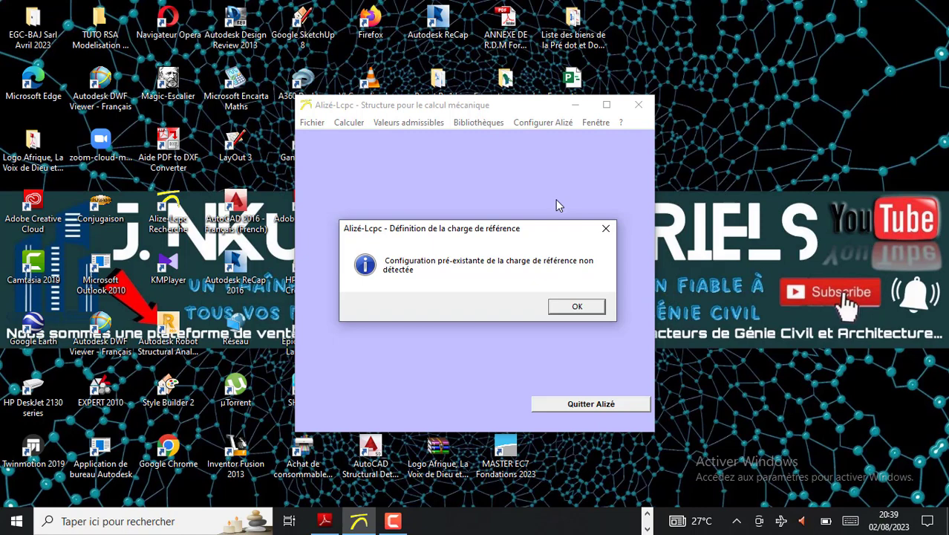
click(585, 308)
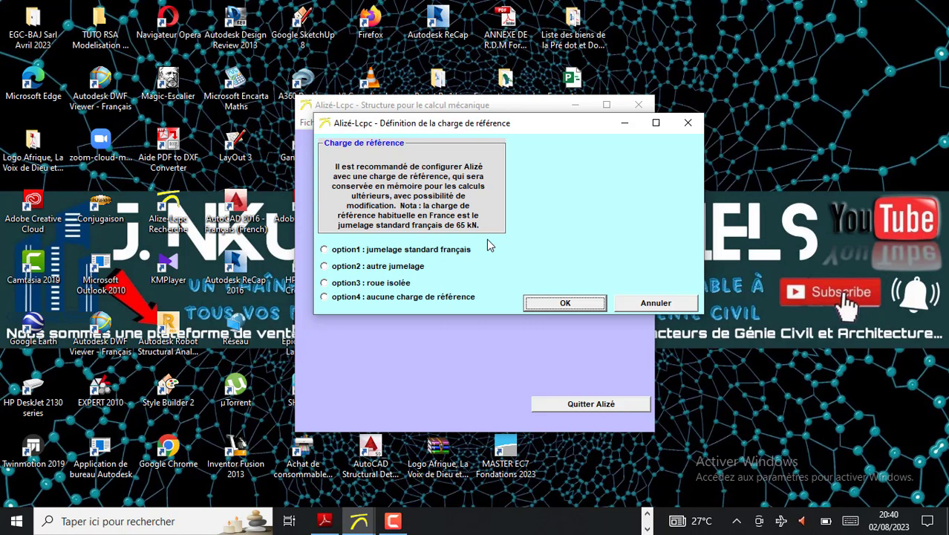
click(324, 251)
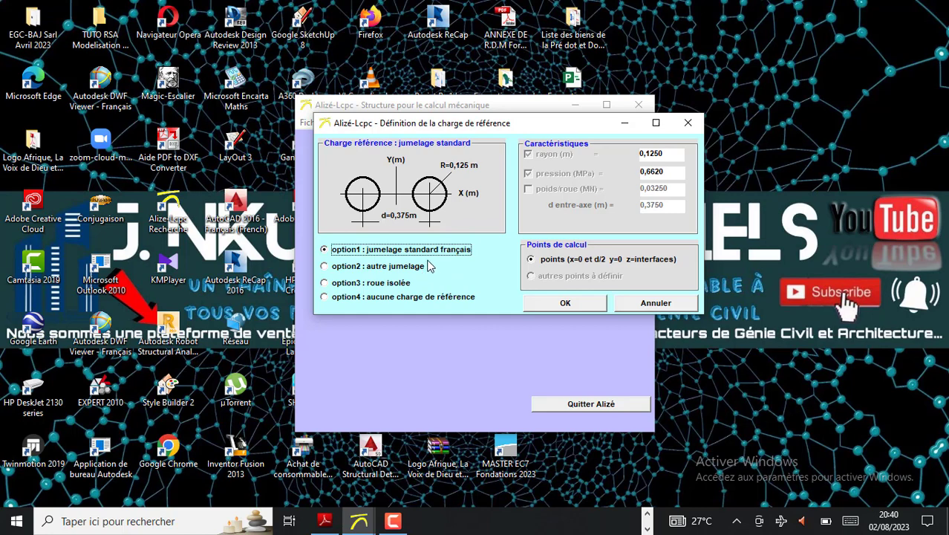
click(325, 267)
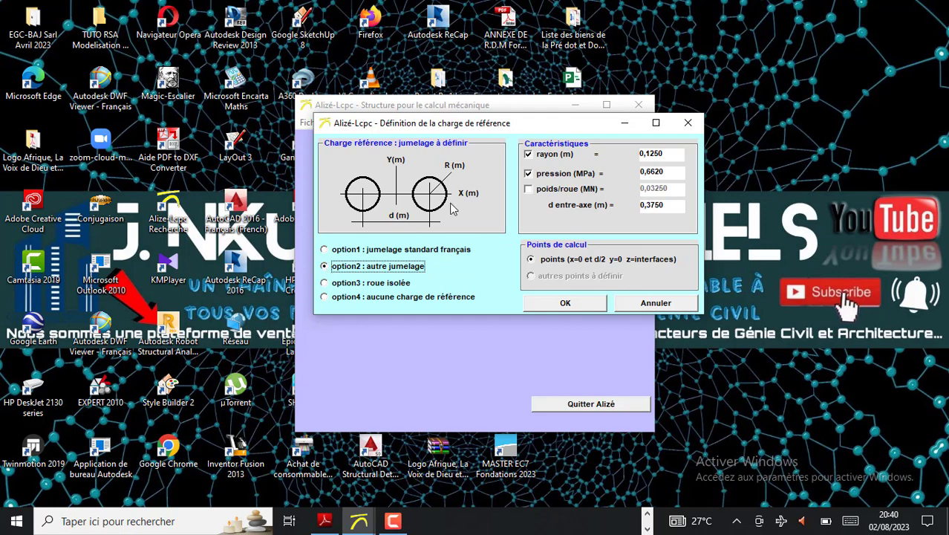
click(324, 284)
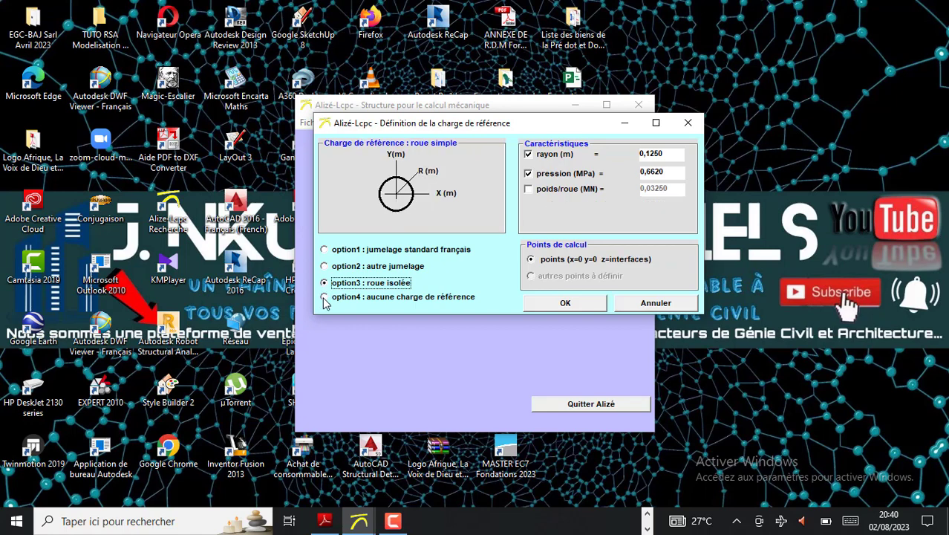
click(325, 298)
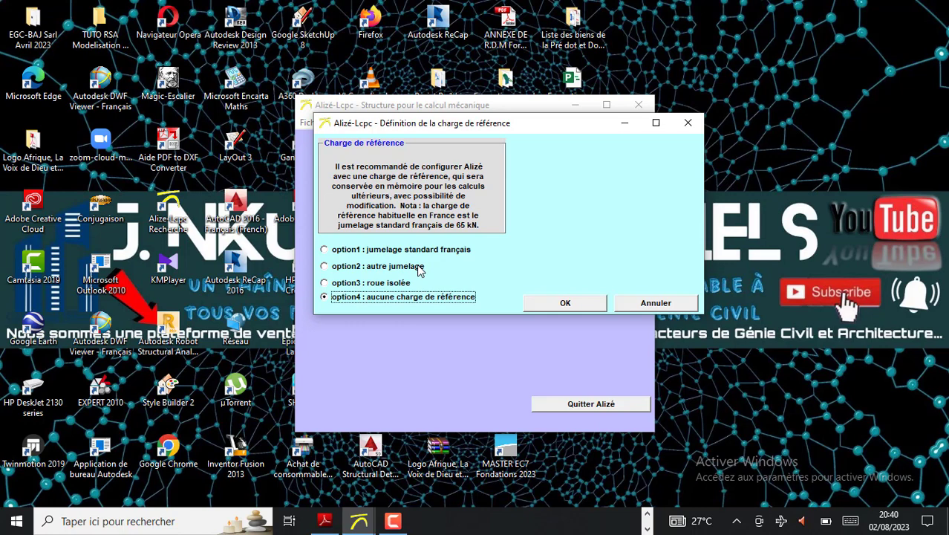
Set the reference load to option 1, jumelage standard français, and save it for future calculations
click(325, 250)
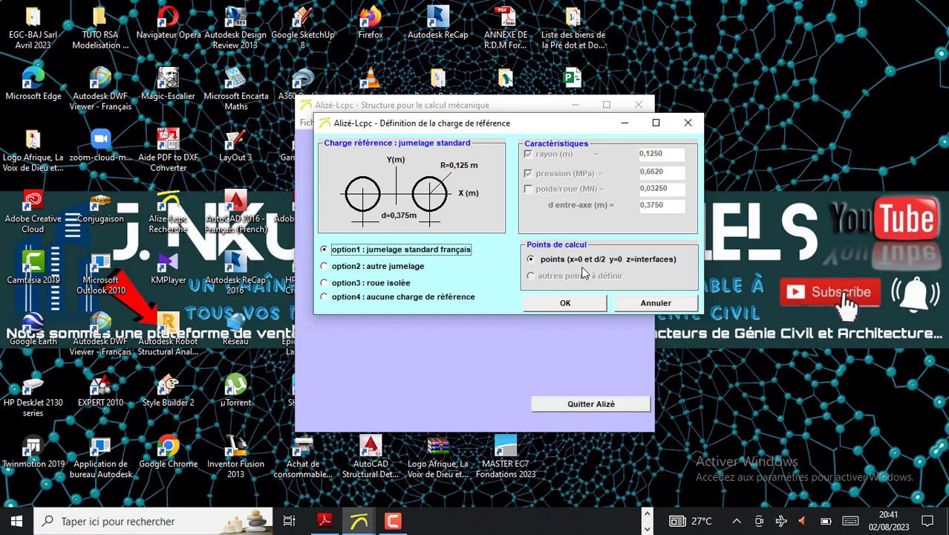
click(564, 304)
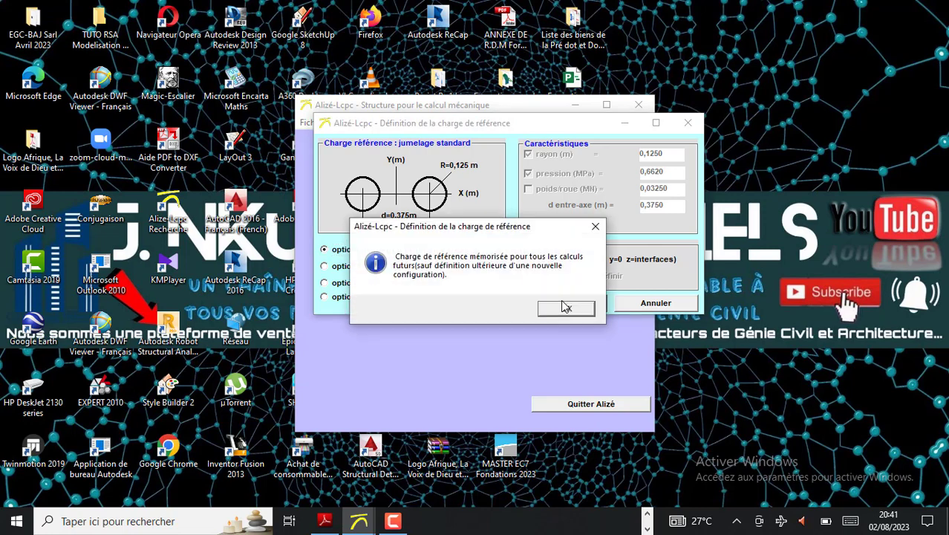
click(564, 307)
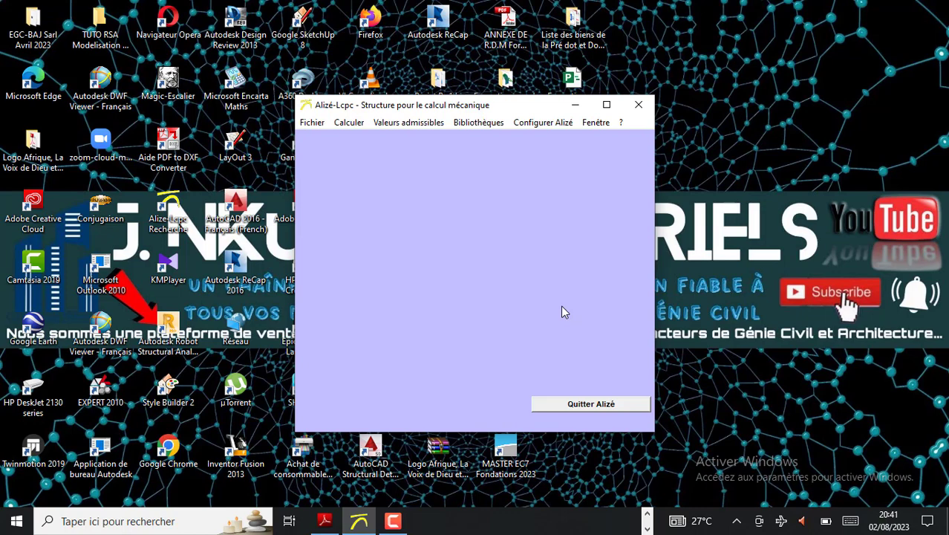
Create a new pavement structure file for the mechanical calculation
click(311, 124)
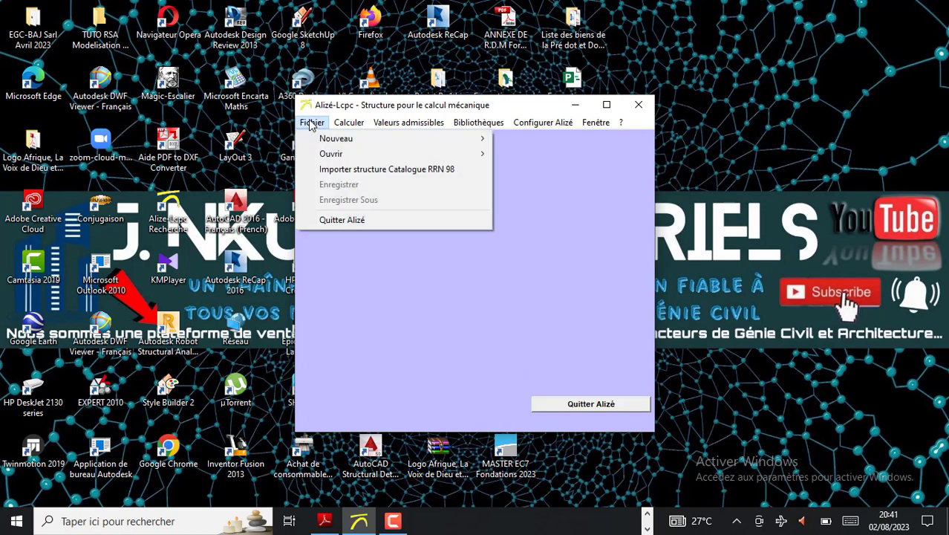
mouse_move(351, 144)
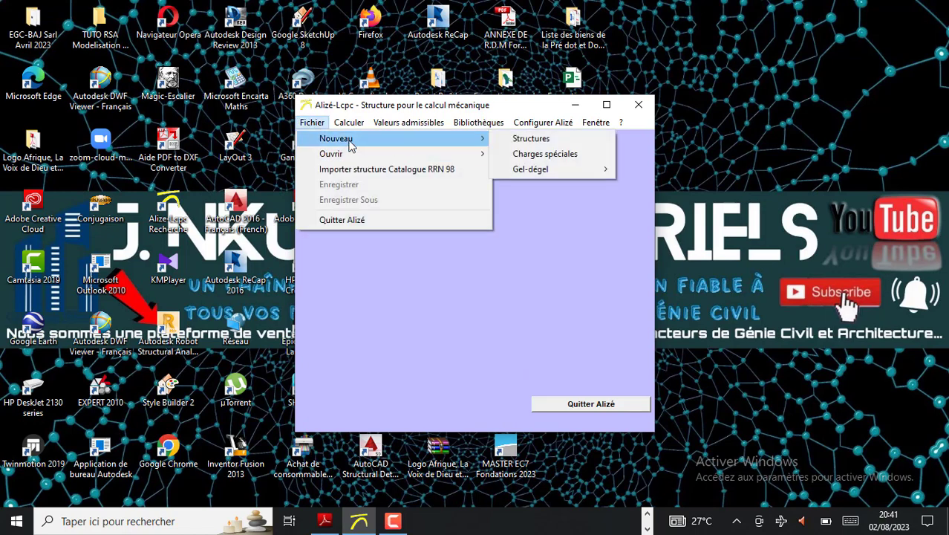
click(529, 140)
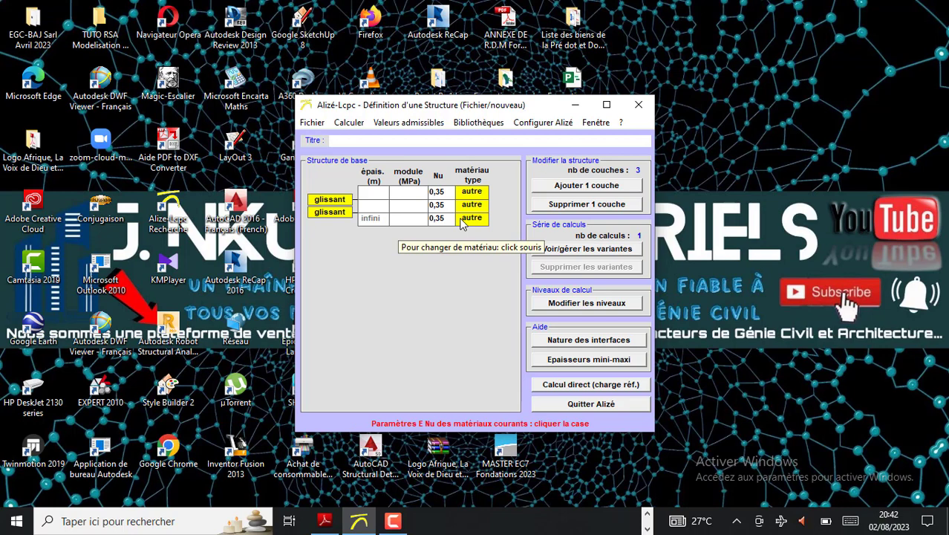
Search Windows for Paint and launch it to take handwritten notes
click(188, 523)
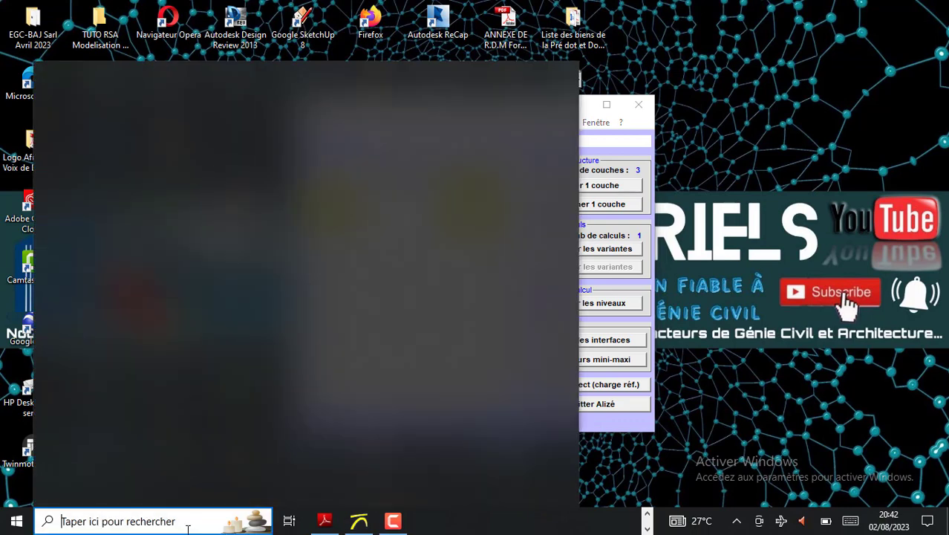
text(c)
key(BackSpace)
text(PA)
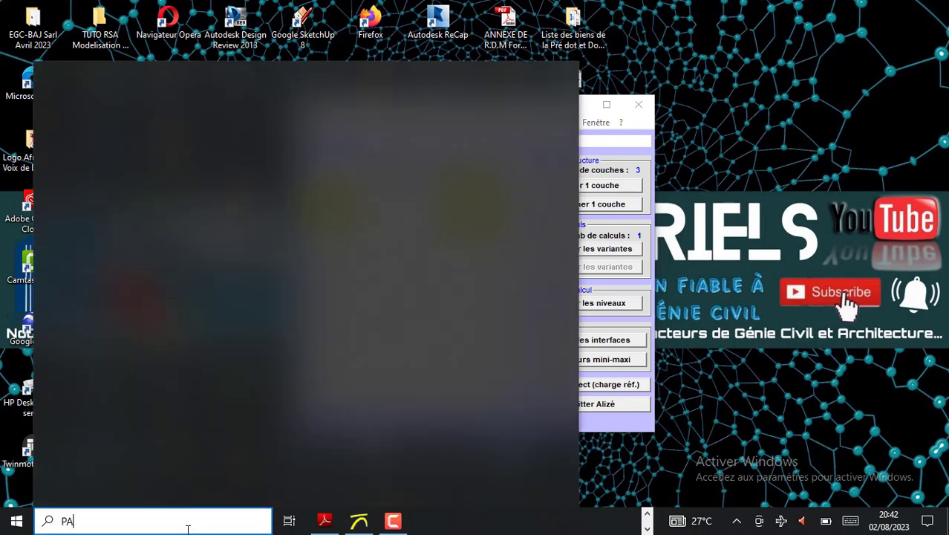
text(IN)
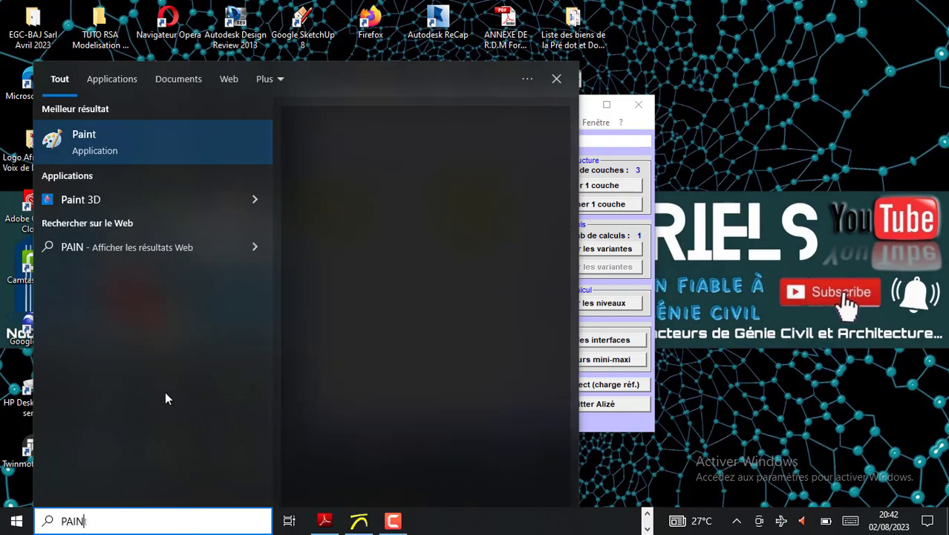
click(146, 149)
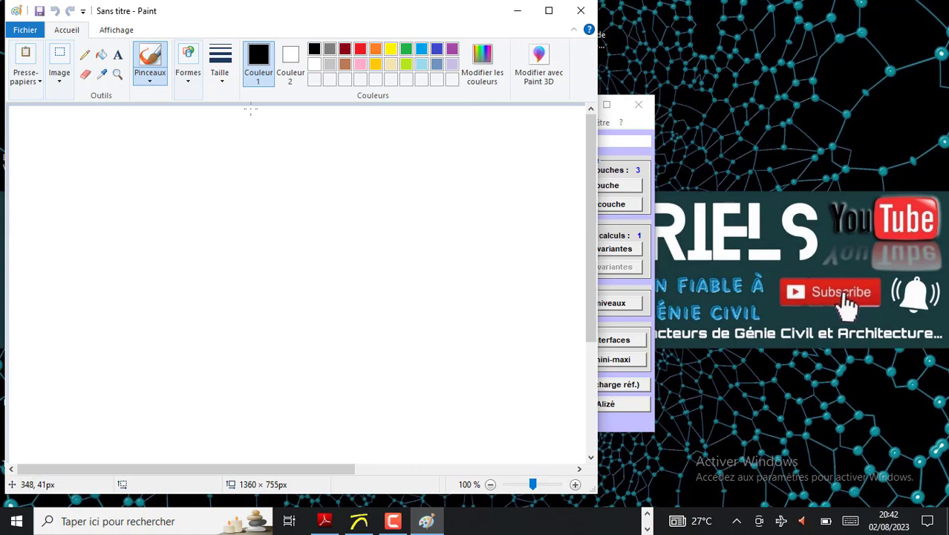
Set the brush to the second-thinnest line size, keeping black as the drawing colour
click(228, 78)
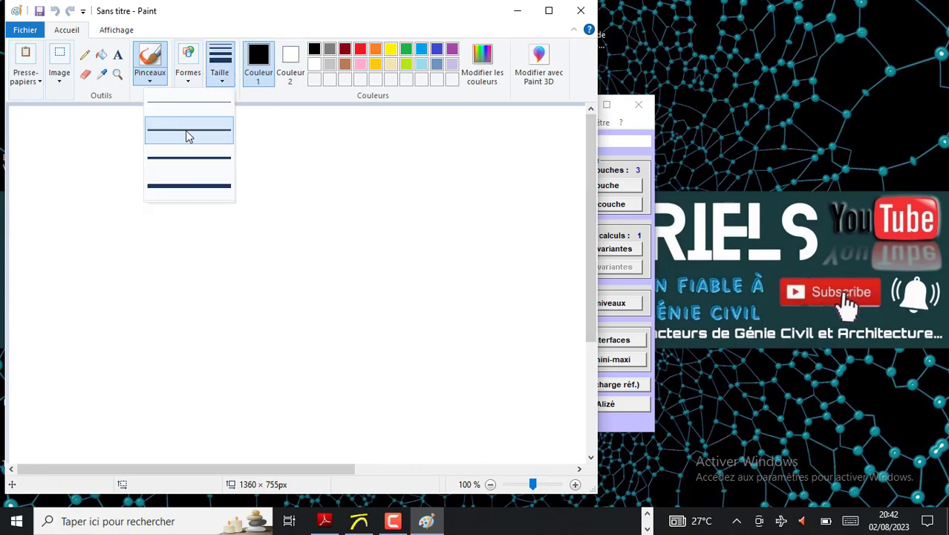
click(313, 53)
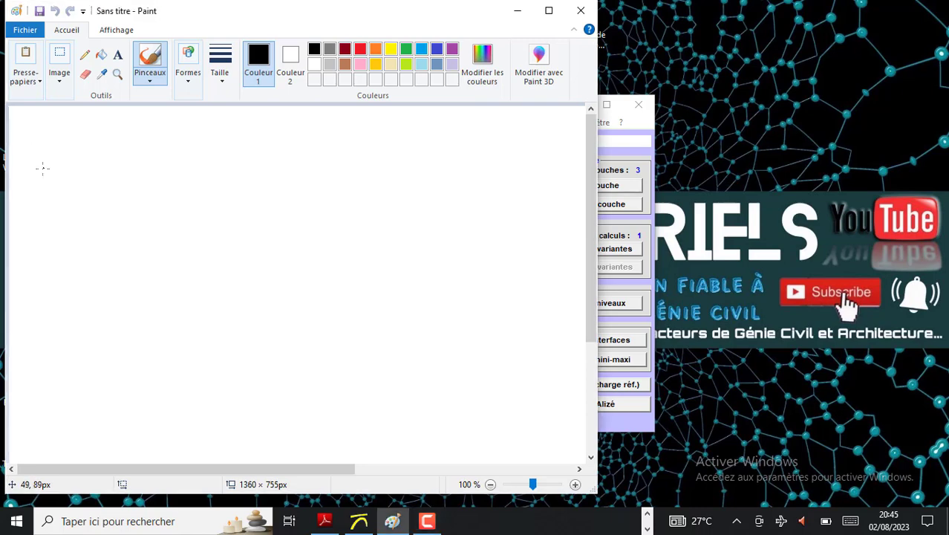
click(217, 64)
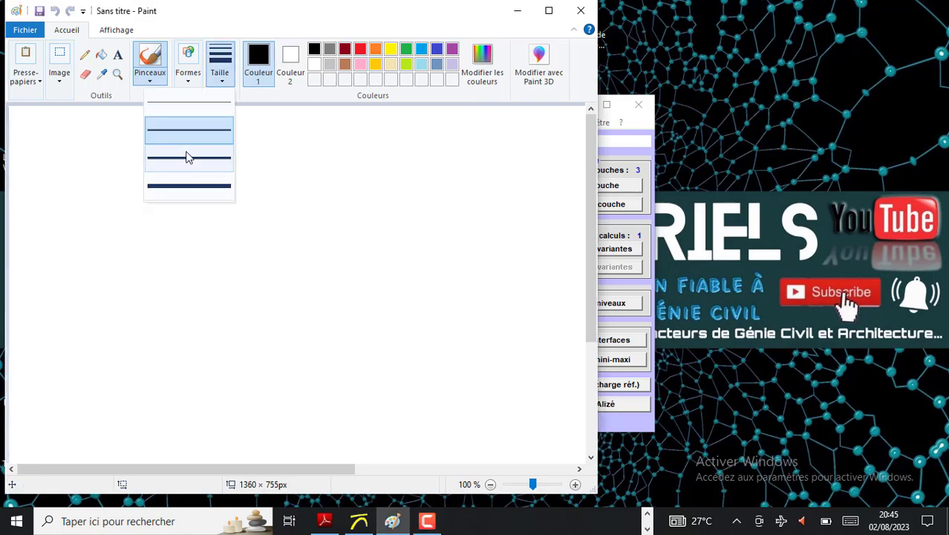
click(191, 129)
Handwrite "MJA = 750 PL/Jr/Sens de S" across the top of the canvas and mark the line with an asterisk
drag(60, 134, 46, 180)
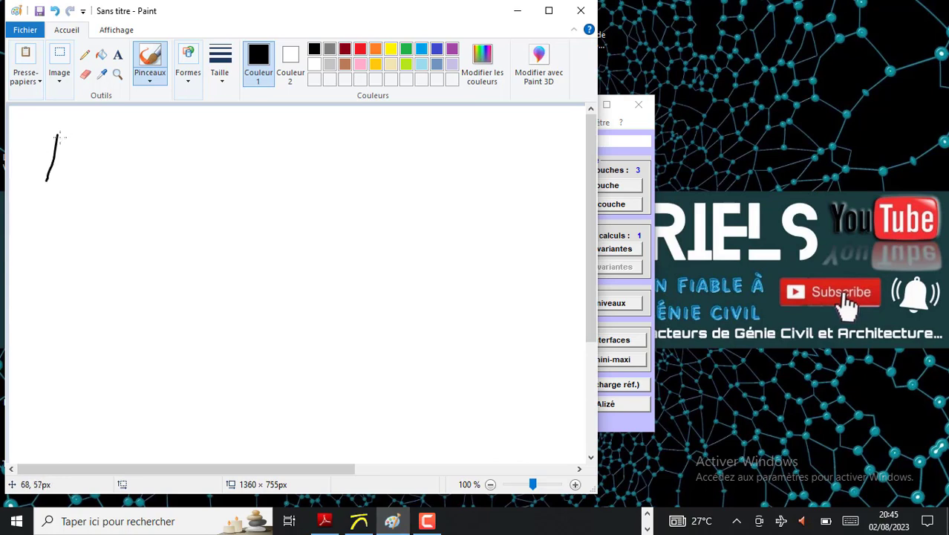
mouse_move(59, 132)
mouse_down()
mouse_move(76, 154)
mouse_move(82, 139)
mouse_move(82, 181)
mouse_up()
mouse_move(91, 141)
mouse_down()
mouse_move(110, 139)
mouse_move(90, 163)
mouse_up()
mouse_move(121, 131)
mouse_down()
mouse_move(113, 161)
mouse_move(169, 154)
mouse_up()
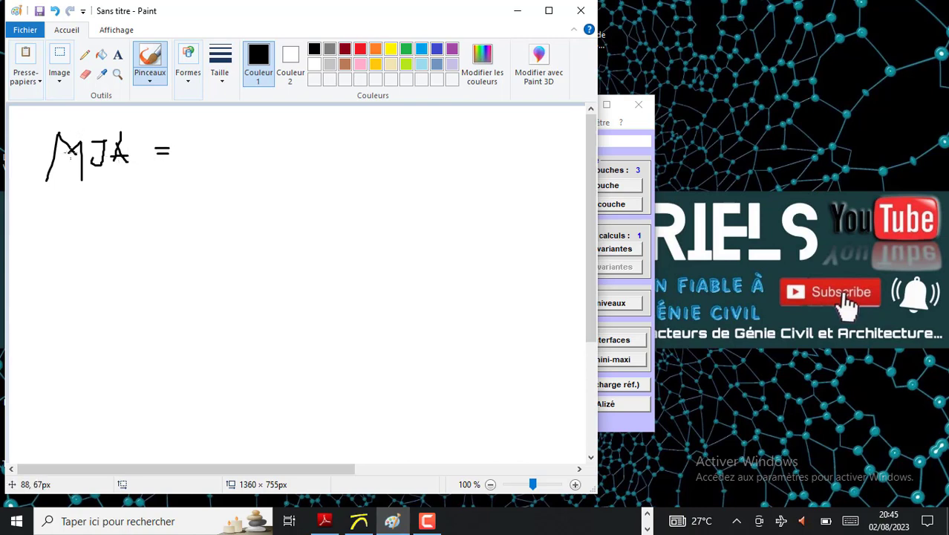
mouse_move(186, 132)
mouse_down()
mouse_move(211, 143)
mouse_move(198, 161)
mouse_up()
mouse_move(195, 153)
mouse_down()
mouse_move(236, 154)
mouse_move(246, 136)
mouse_move(256, 148)
mouse_move(268, 138)
mouse_move(259, 133)
mouse_move(296, 157)
mouse_move(300, 134)
mouse_move(295, 145)
mouse_move(331, 158)
mouse_up()
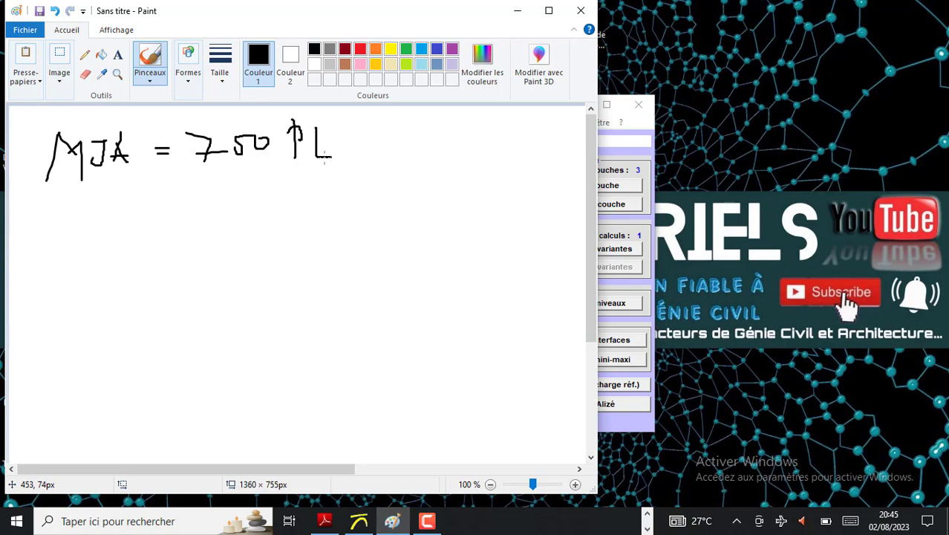
drag(356, 130, 337, 186)
mouse_move(370, 146)
mouse_down()
mouse_move(401, 146)
mouse_move(358, 163)
mouse_move(411, 148)
mouse_move(413, 183)
mouse_up()
mouse_move(448, 139)
mouse_down()
mouse_move(448, 156)
mouse_move(433, 162)
mouse_move(460, 153)
mouse_move(454, 164)
mouse_move(467, 169)
mouse_move(500, 156)
mouse_move(502, 164)
mouse_move(548, 158)
mouse_move(535, 167)
mouse_up()
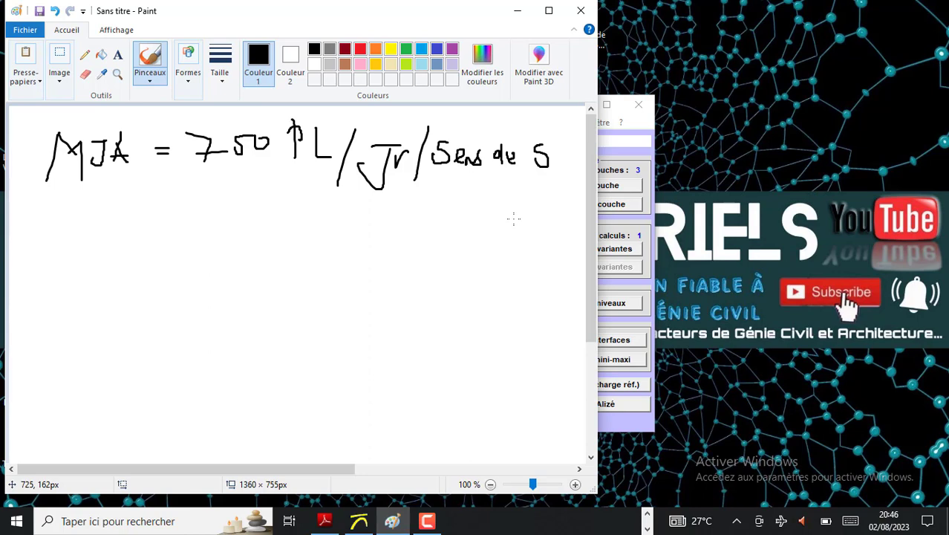
mouse_move(20, 147)
mouse_down()
mouse_move(36, 167)
mouse_move(18, 170)
mouse_move(41, 155)
mouse_up()
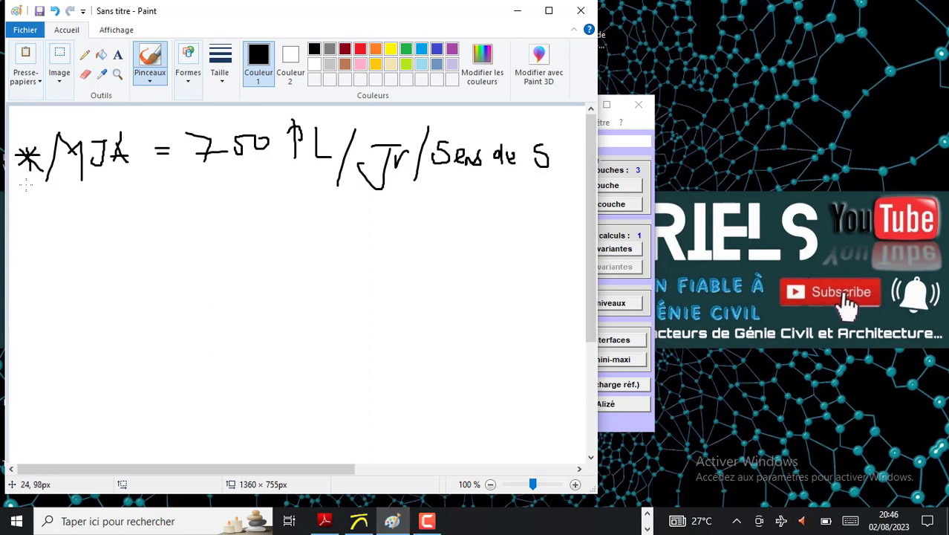
Handwrite a second asterisked line "D = P = 15 ans" below the traffic line, adding a subscript s to the D
drag(36, 198, 24, 215)
mouse_move(23, 200)
mouse_down()
mouse_move(32, 217)
mouse_move(43, 210)
mouse_up()
mouse_move(82, 187)
mouse_down()
mouse_move(90, 215)
mouse_move(100, 205)
mouse_move(80, 219)
mouse_move(121, 207)
mouse_move(138, 215)
mouse_move(139, 197)
mouse_move(165, 209)
mouse_move(210, 205)
mouse_move(231, 179)
mouse_move(242, 194)
mouse_move(286, 198)
mouse_up()
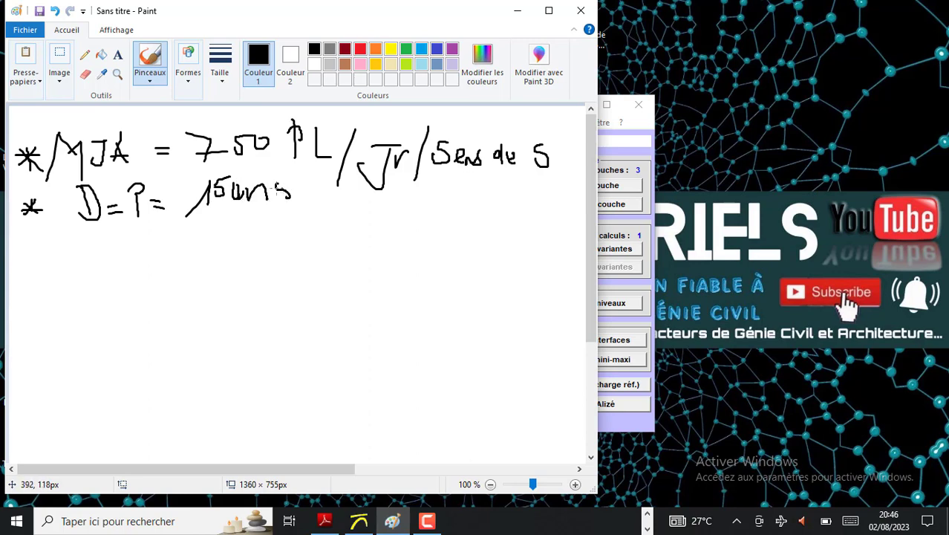
drag(117, 222, 105, 235)
Handwrite a third asterisked line for the rate, giving "τ = 3%", below the "D = P = 15 ans" line
mouse_move(33, 248)
mouse_down()
mouse_move(22, 272)
mouse_move(48, 257)
mouse_move(36, 267)
mouse_up()
mouse_move(26, 257)
mouse_down()
mouse_move(52, 250)
mouse_move(97, 260)
mouse_up()
mouse_move(136, 235)
mouse_down()
mouse_move(137, 261)
mouse_move(168, 248)
mouse_move(161, 251)
mouse_up()
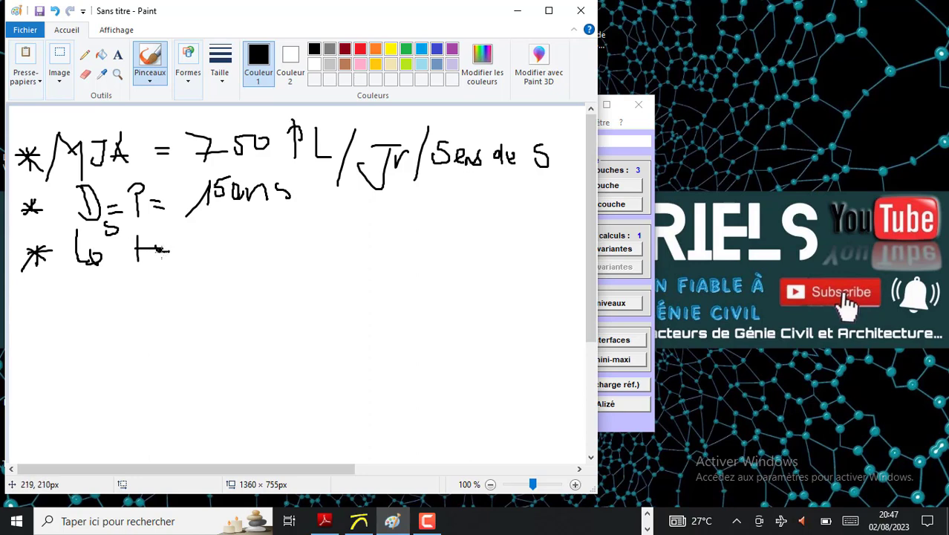
mouse_move(231, 235)
mouse_down()
mouse_move(217, 243)
mouse_move(227, 259)
mouse_move(291, 238)
mouse_move(284, 251)
mouse_move(306, 230)
mouse_move(312, 254)
mouse_move(334, 254)
mouse_move(332, 247)
mouse_up()
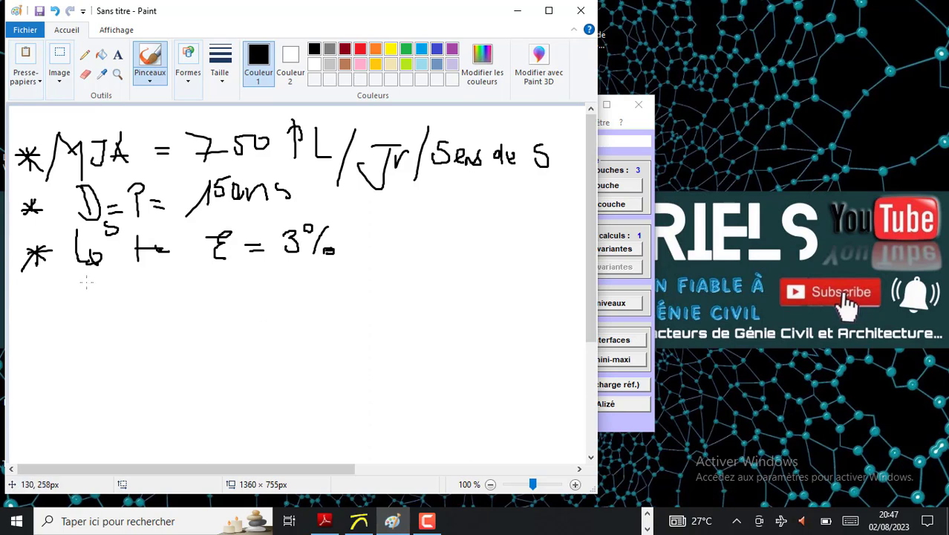
Handwrite two more asterisked lines below the rate, "sol : S3" and "BB : 7cm"
mouse_move(38, 291)
mouse_down()
mouse_move(47, 305)
mouse_move(67, 295)
mouse_up()
mouse_move(124, 286)
mouse_down()
mouse_move(108, 300)
mouse_move(142, 292)
mouse_move(175, 301)
mouse_move(158, 305)
mouse_up()
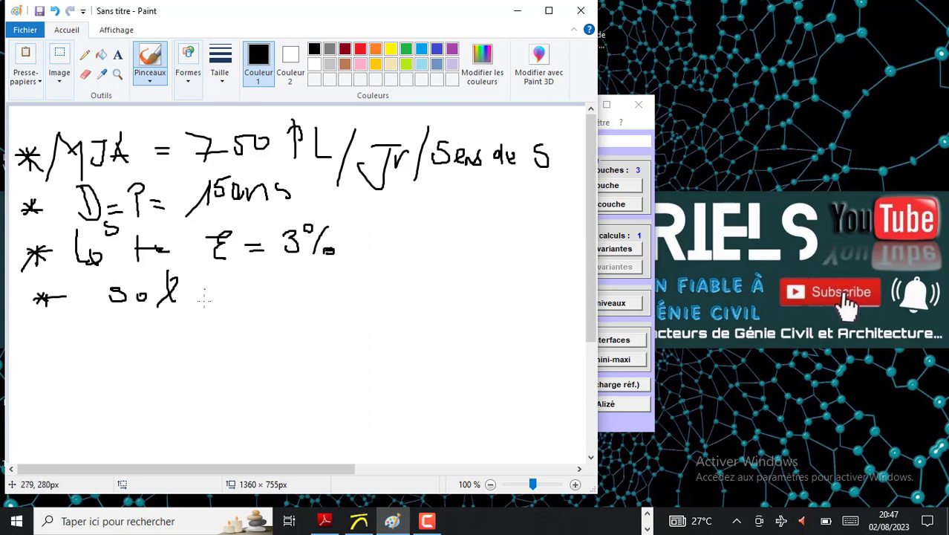
mouse_move(258, 279)
mouse_down()
mouse_move(243, 278)
mouse_move(257, 294)
mouse_move(238, 300)
mouse_move(274, 293)
mouse_move(267, 300)
mouse_up()
mouse_move(58, 332)
mouse_down()
mouse_move(42, 341)
mouse_move(50, 352)
mouse_move(63, 342)
mouse_up()
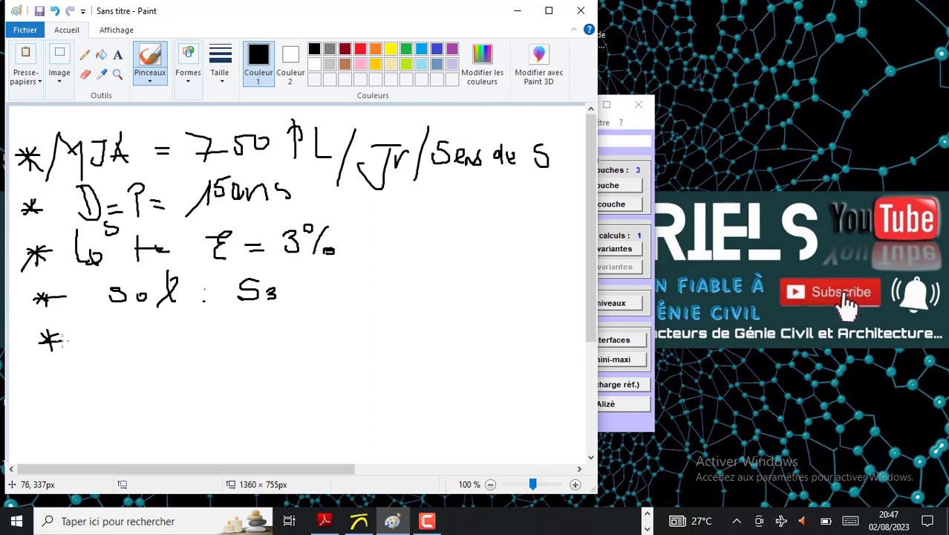
mouse_move(105, 317)
mouse_down()
mouse_move(108, 349)
mouse_move(111, 333)
mouse_move(118, 346)
mouse_move(108, 349)
mouse_move(191, 334)
mouse_up()
click(193, 338)
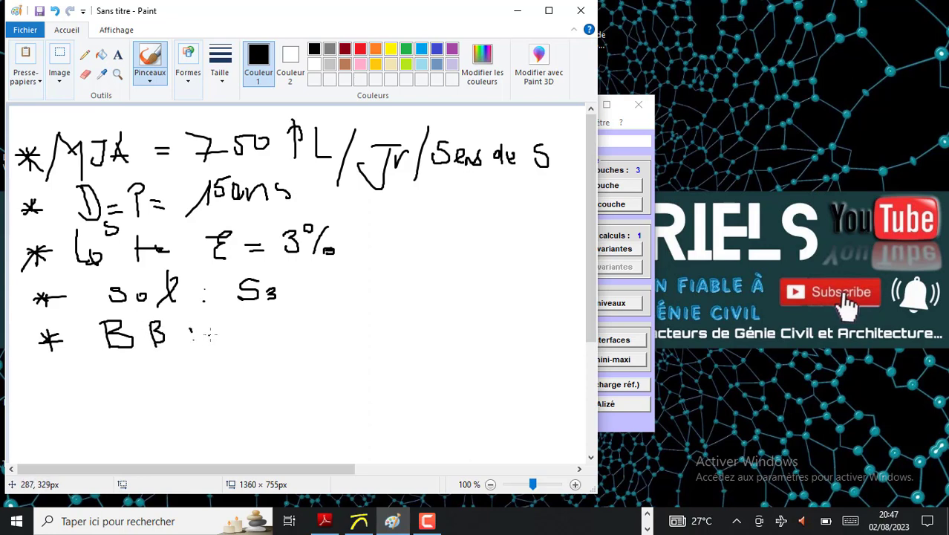
mouse_move(219, 318)
mouse_down()
mouse_move(223, 344)
mouse_move(252, 332)
mouse_move(245, 338)
mouse_move(277, 344)
mouse_up()
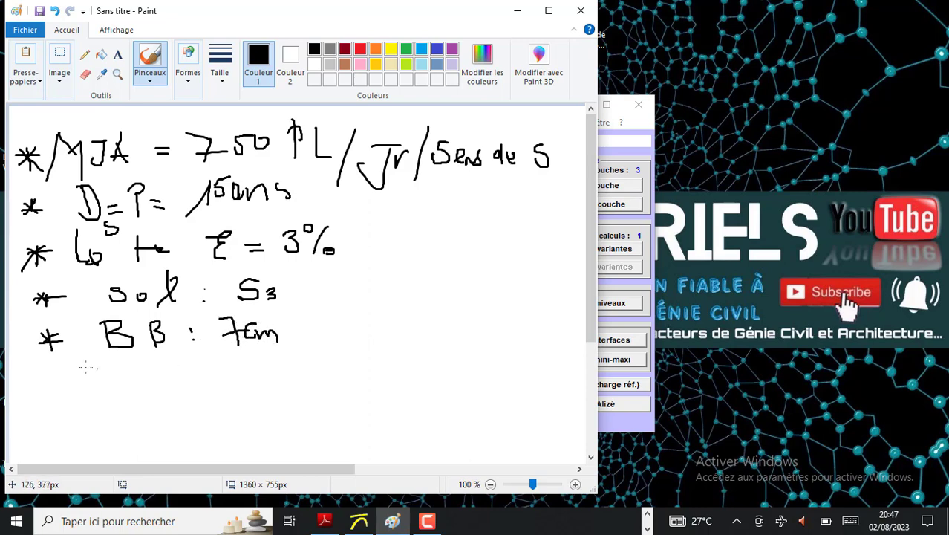
Handwrite an asterisked line for the gravel-cement material below the BB line, ending with "GC = 3"
mouse_move(62, 371)
mouse_down()
mouse_move(46, 383)
mouse_move(100, 365)
mouse_move(109, 380)
mouse_move(136, 367)
mouse_move(140, 376)
mouse_move(197, 378)
mouse_move(177, 378)
mouse_up()
mouse_move(252, 359)
mouse_down()
mouse_move(234, 373)
mouse_move(355, 363)
mouse_up()
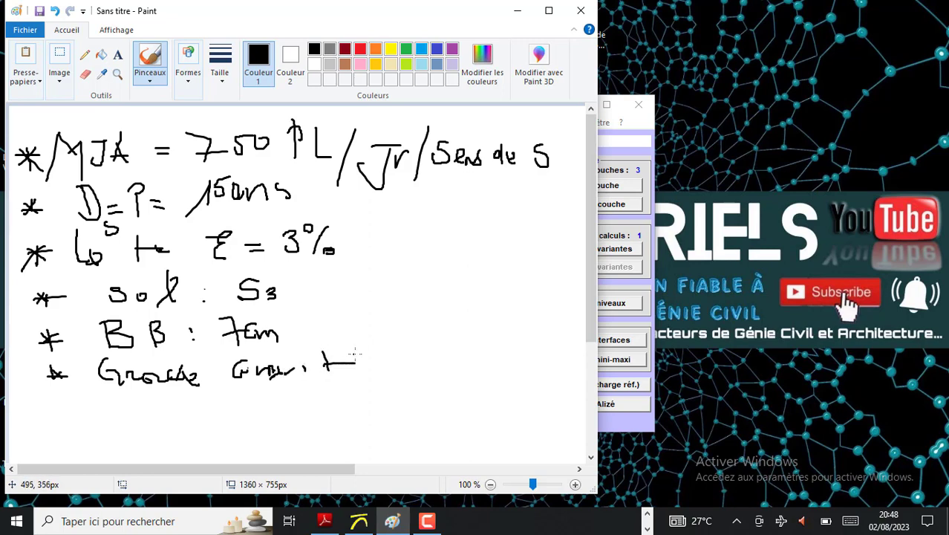
mouse_move(384, 341)
mouse_down()
mouse_move(372, 343)
mouse_move(382, 370)
mouse_move(404, 356)
mouse_move(409, 371)
mouse_move(429, 356)
mouse_move(462, 355)
mouse_move(446, 367)
mouse_up()
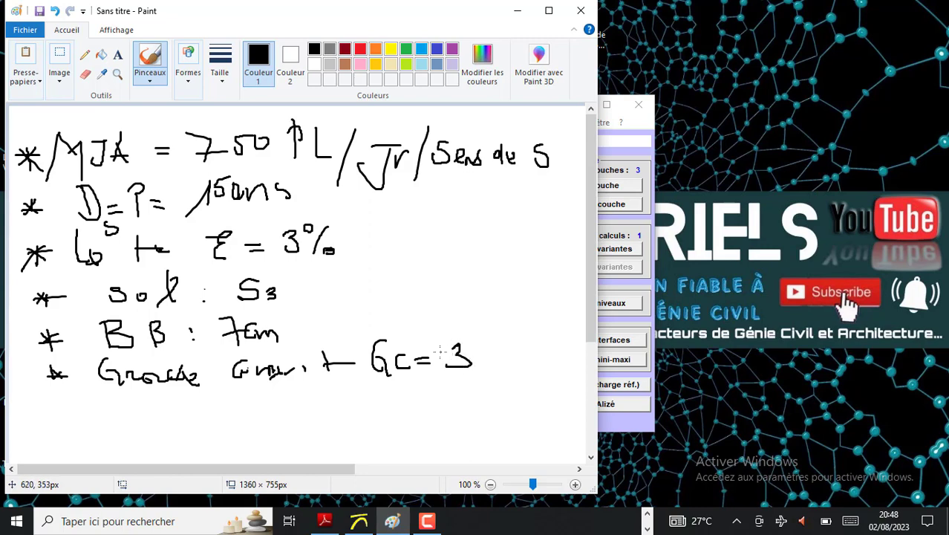
Handwrite the last two asterisked lines below the GC = 3 line, "PF2" and "T° = 10° C"
scroll(258, 346, down, 3)
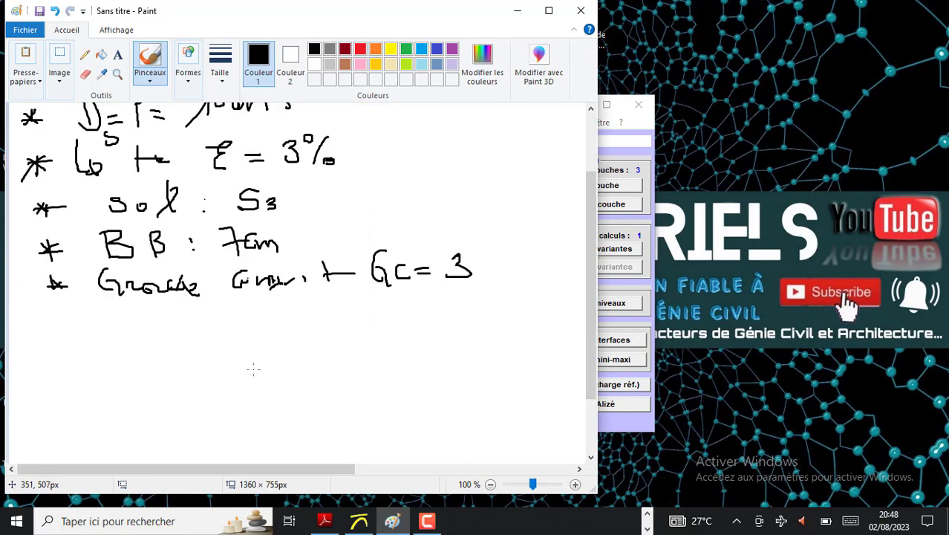
mouse_move(46, 326)
mouse_down()
mouse_move(70, 317)
mouse_move(77, 335)
mouse_up()
mouse_move(124, 303)
mouse_down()
mouse_move(125, 336)
mouse_move(148, 303)
mouse_move(149, 330)
mouse_move(163, 341)
mouse_up()
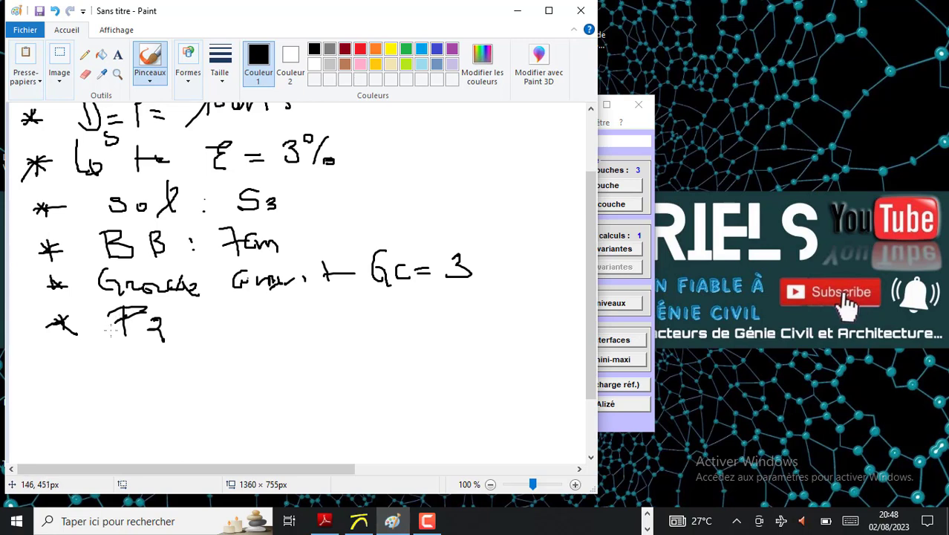
mouse_move(90, 308)
mouse_down()
mouse_move(91, 336)
mouse_move(94, 309)
mouse_move(106, 316)
mouse_move(91, 321)
mouse_up()
mouse_move(72, 352)
mouse_down()
mouse_move(61, 369)
mouse_move(80, 359)
mouse_move(68, 364)
mouse_move(100, 382)
mouse_move(128, 355)
mouse_move(194, 377)
mouse_move(231, 345)
mouse_move(218, 345)
mouse_up()
mouse_move(278, 349)
mouse_down()
mouse_move(255, 363)
mouse_move(282, 374)
mouse_up()
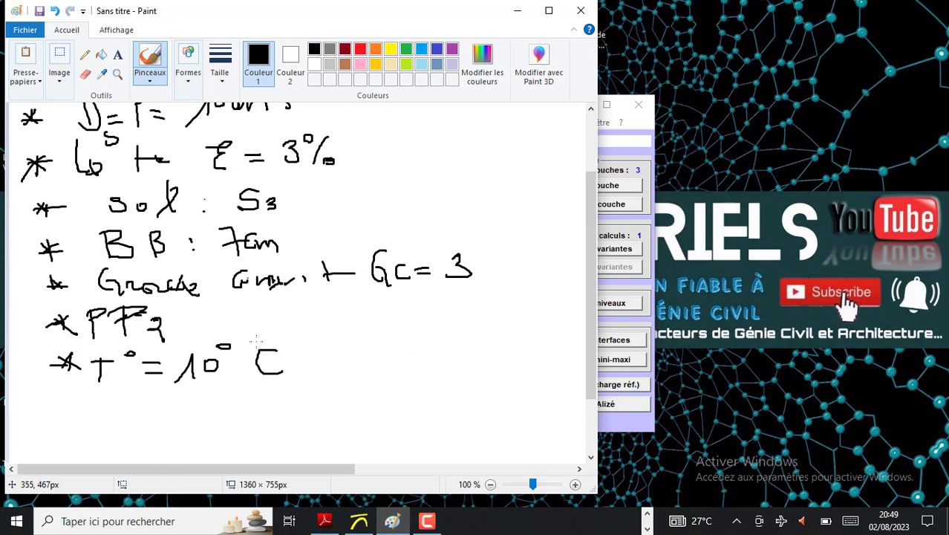
scroll(254, 269, up, 3)
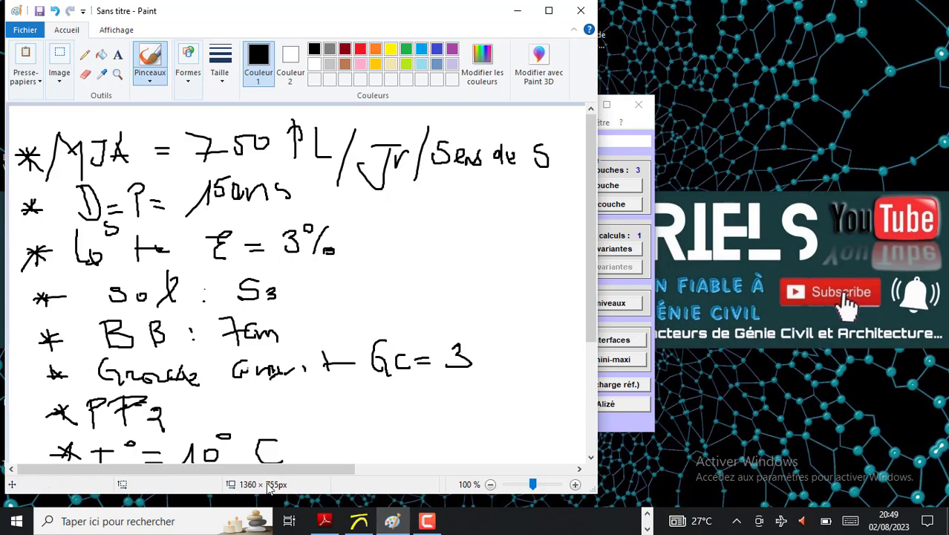
Switch to Alizé-Lcpc, add one layer to the base structure and check the handwritten notes in Paint
click(518, 12)
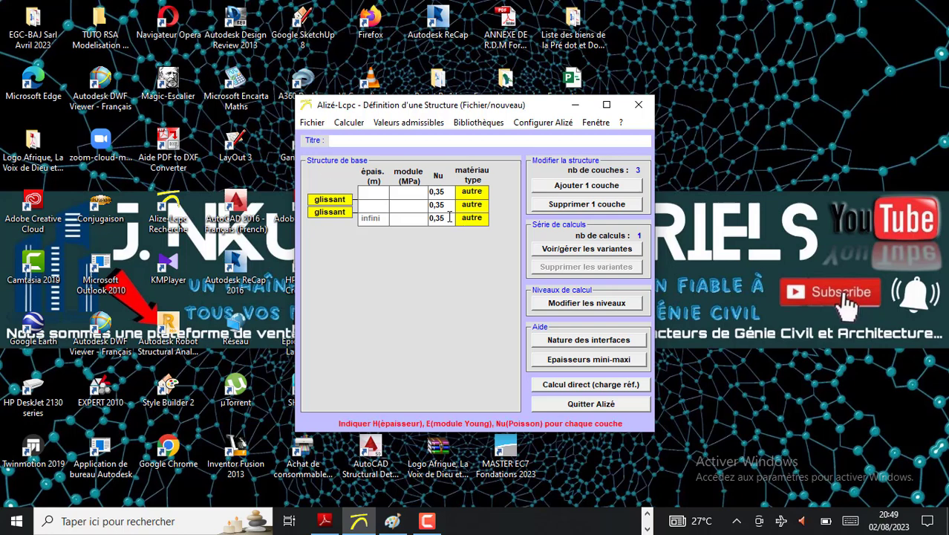
click(573, 189)
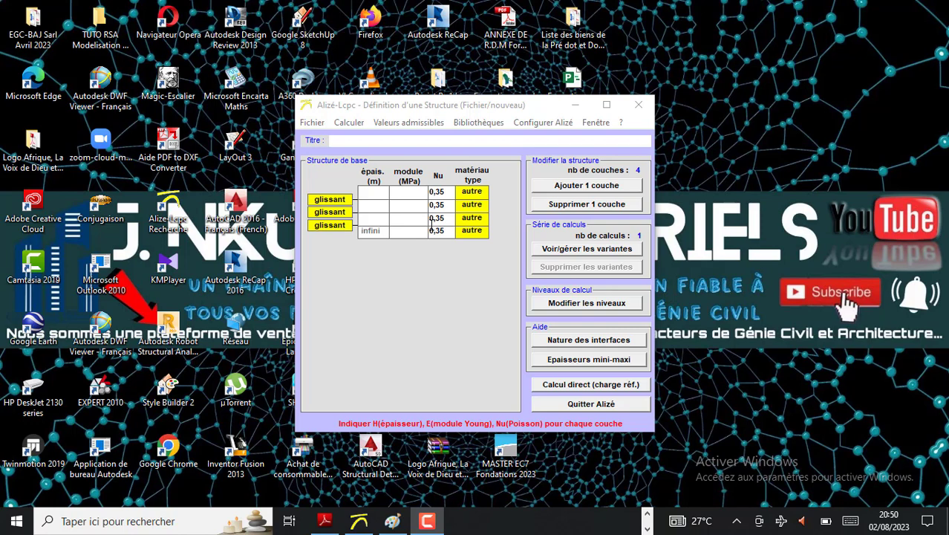
click(395, 522)
click(515, 9)
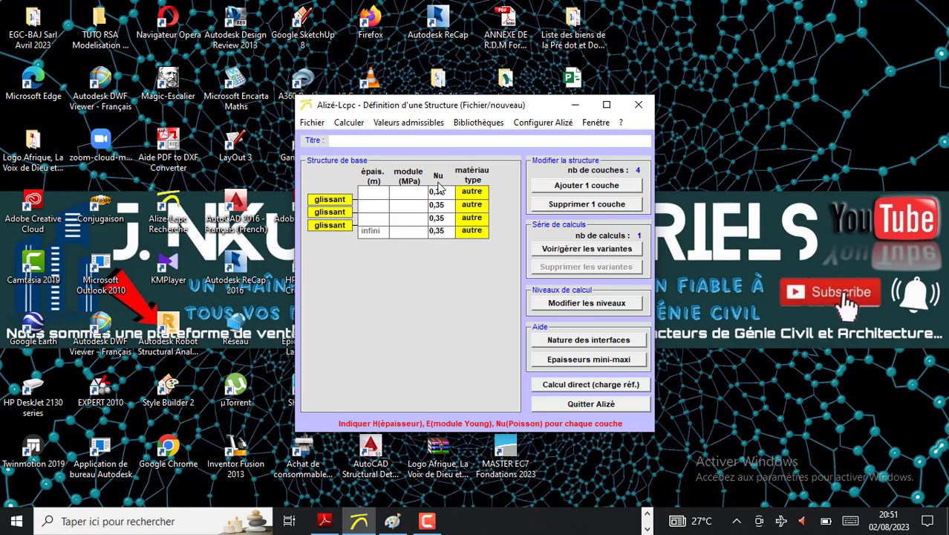
Select bb from the "matériaux bitumineux" library for the first layer, consulting the Paint notes
click(476, 195)
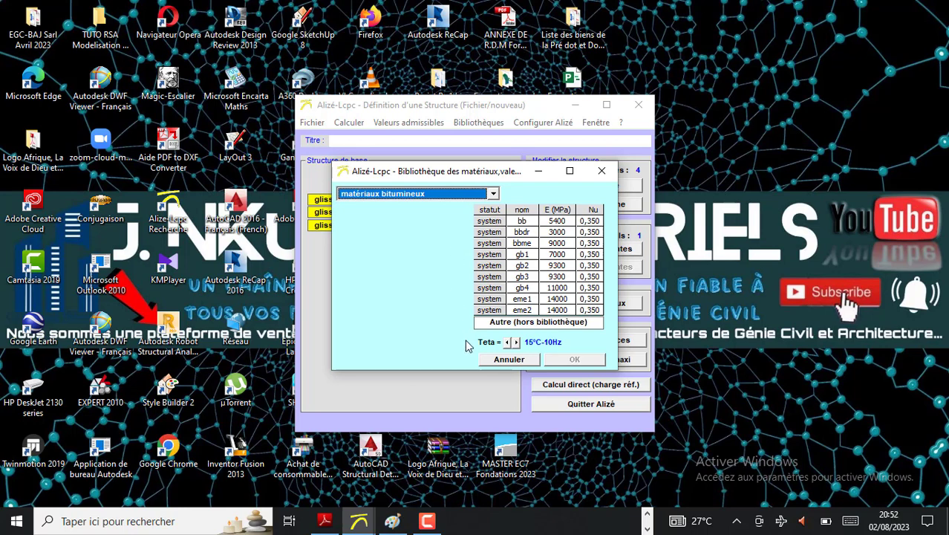
click(387, 523)
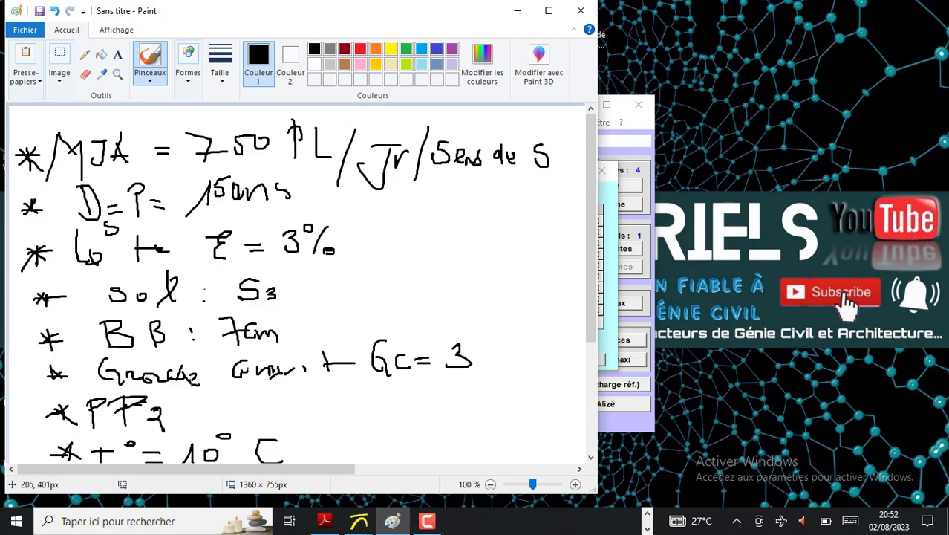
click(509, 12)
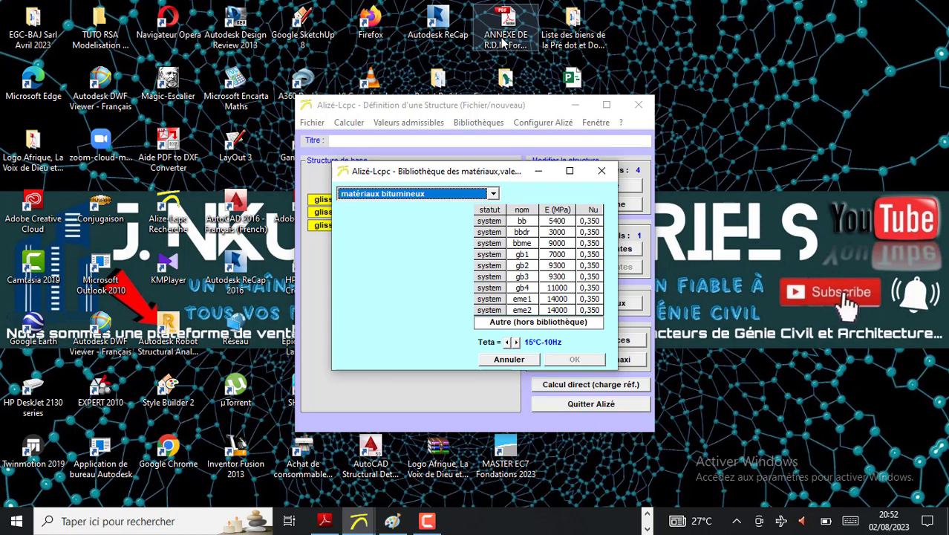
click(493, 194)
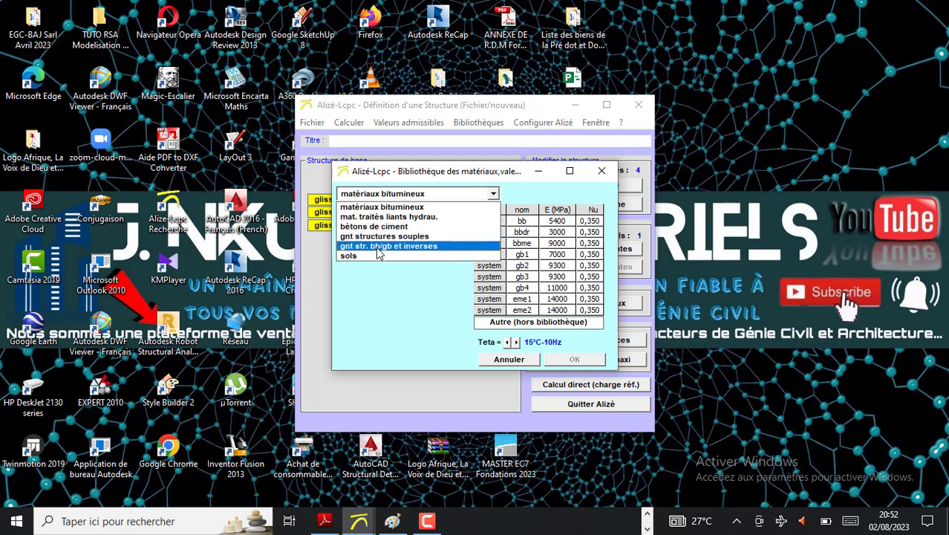
click(396, 200)
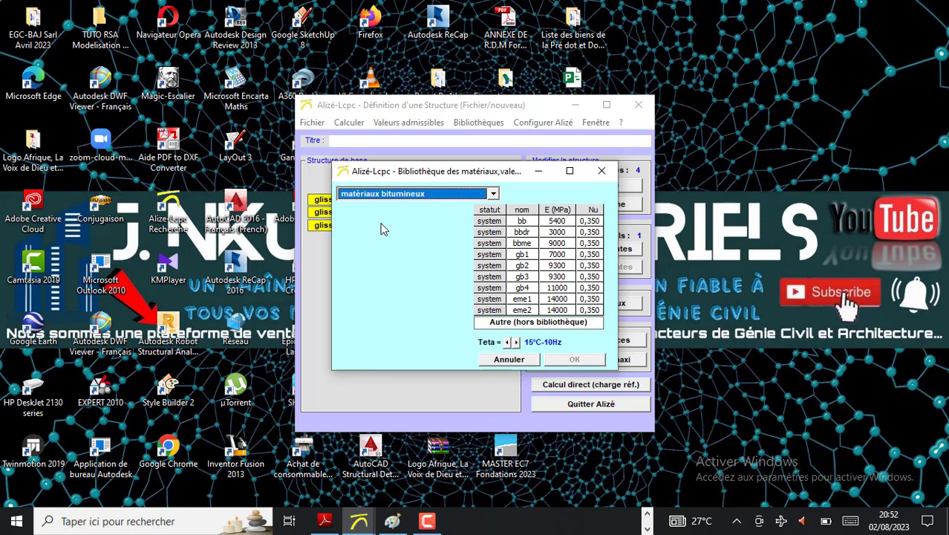
click(522, 221)
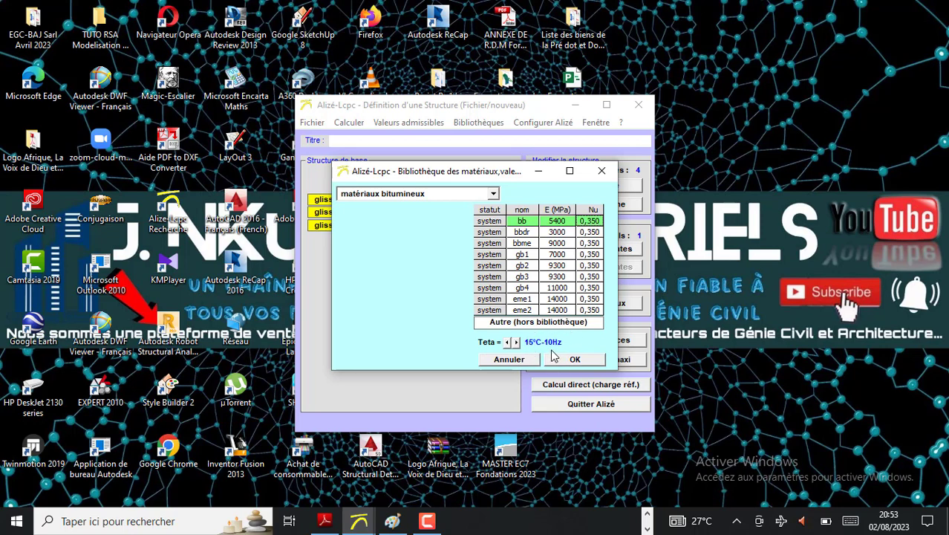
Check the temperature in the Paint notes, set Teta to 10°C-10Hz and apply the bb material to the first layer
click(391, 523)
scroll(199, 334, down, 3)
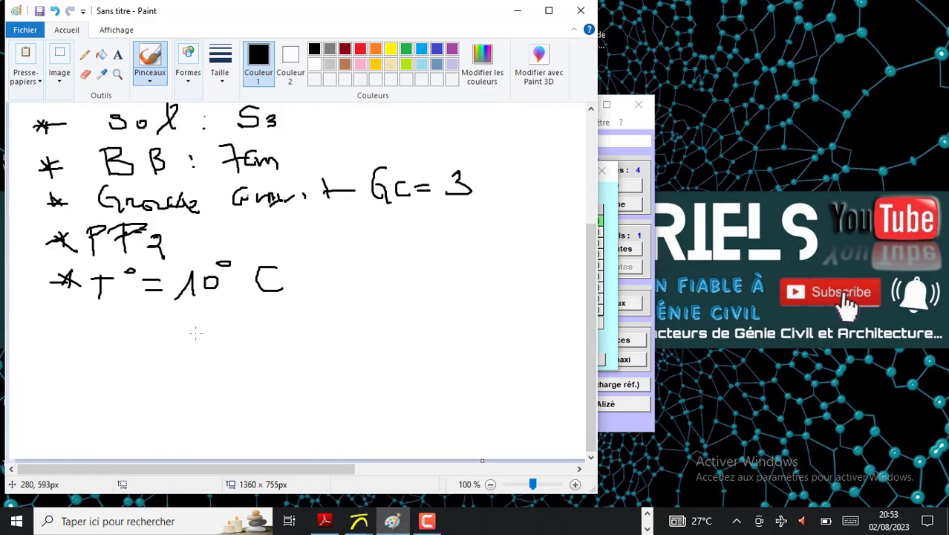
click(522, 18)
click(516, 345)
click(517, 345)
click(508, 344)
click(508, 344)
click(508, 344)
click(508, 343)
click(508, 344)
click(508, 344)
click(509, 343)
click(509, 344)
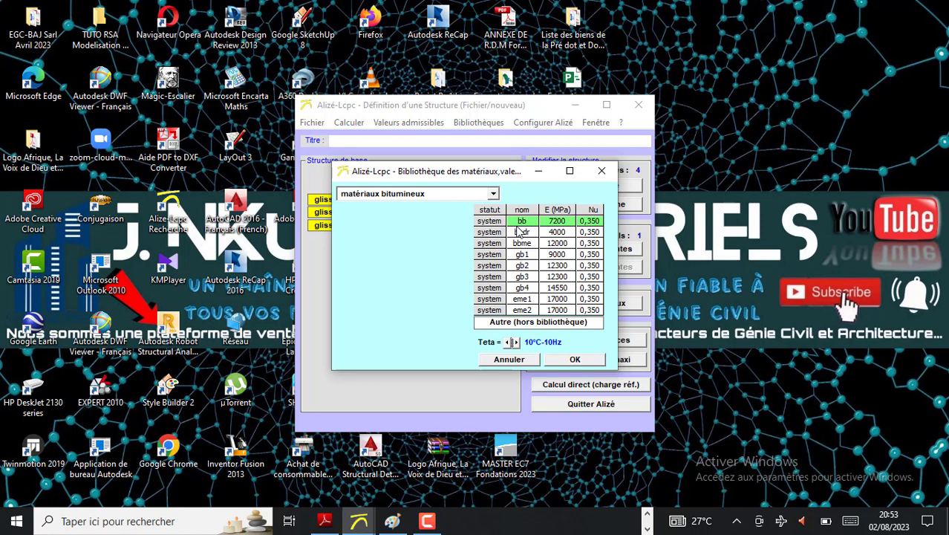
click(584, 362)
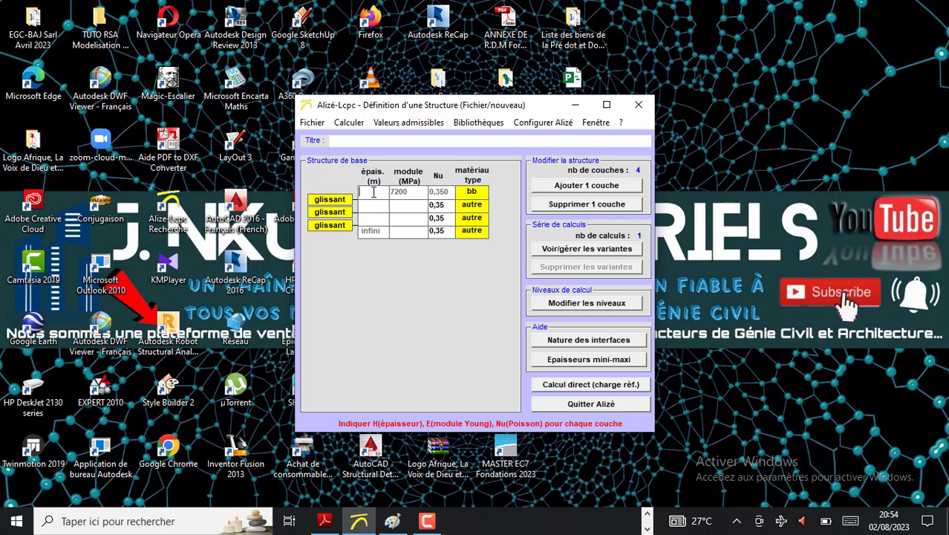
Set the first layer's thickness to 0,07 m
text(0)
text(?)
key(BackSpace)
text(,07)
Open the material library for the second layer and mark the GC = 3 line's words with a short stroke in the Paint notes
click(472, 211)
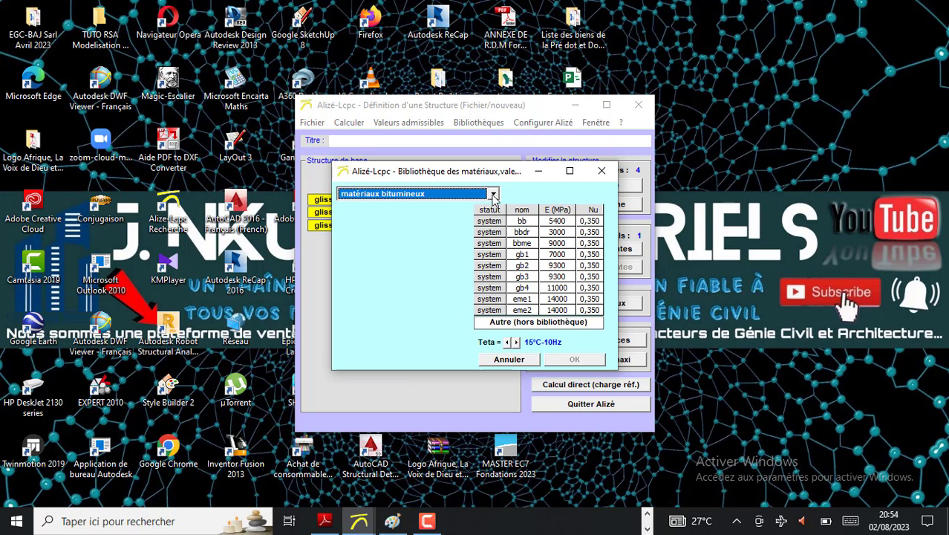
click(493, 194)
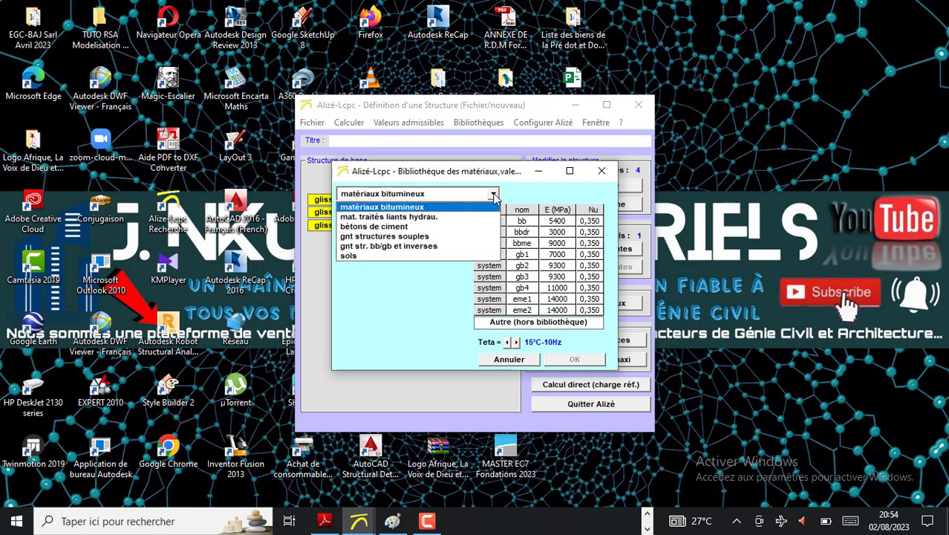
click(392, 521)
scroll(188, 242, up, 5)
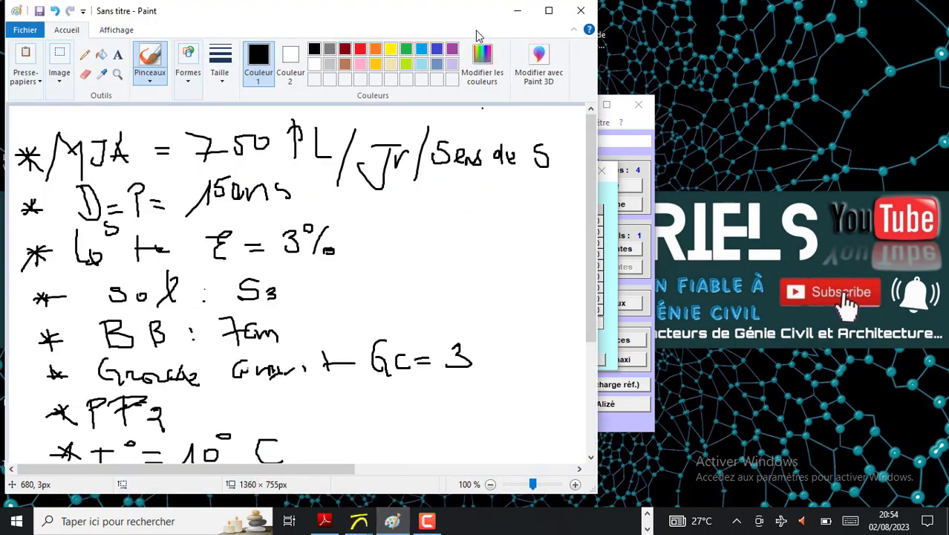
click(518, 11)
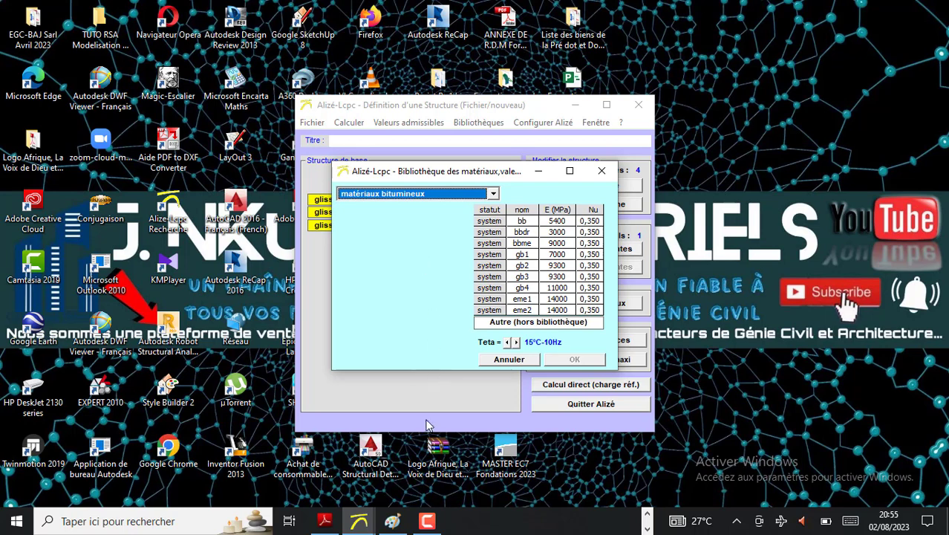
click(393, 521)
drag(185, 387, 235, 380)
click(519, 10)
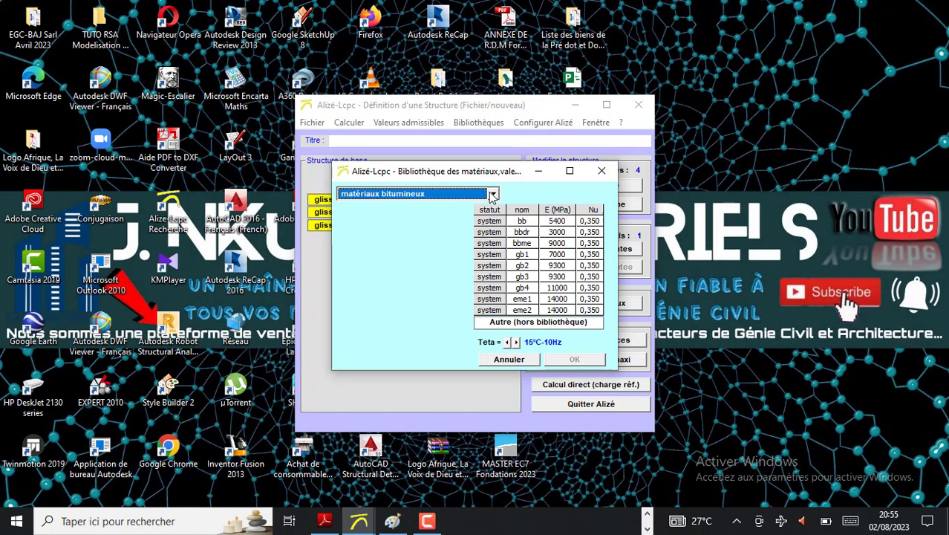
Show the "mat. traités liants hydrau." materials for the second layer and recheck the handwritten notes in Paint
click(493, 194)
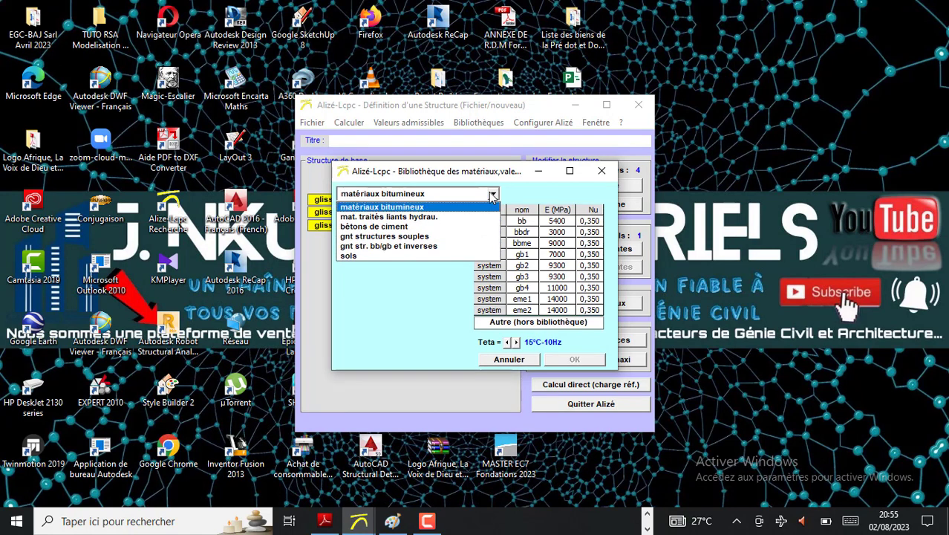
click(404, 220)
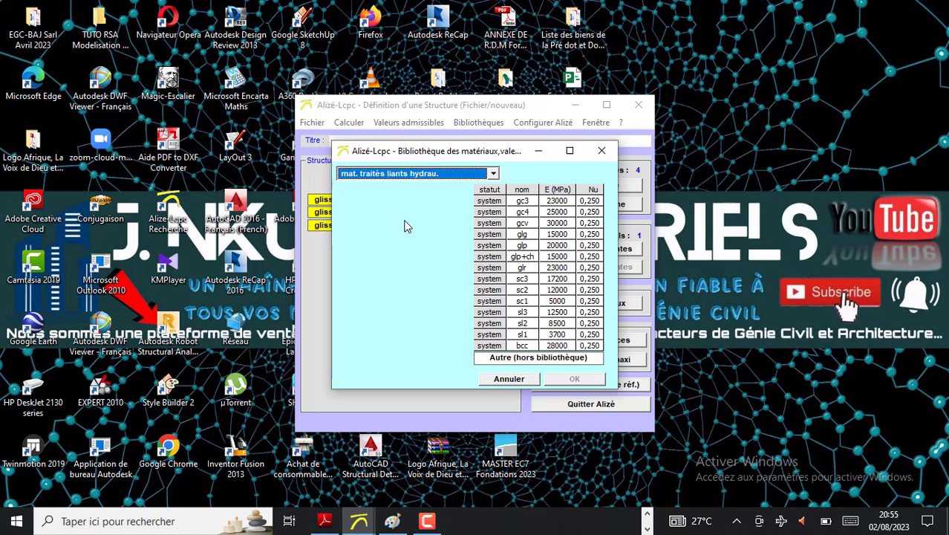
click(393, 520)
scroll(336, 404, down, 2)
scroll(336, 404, up, 2)
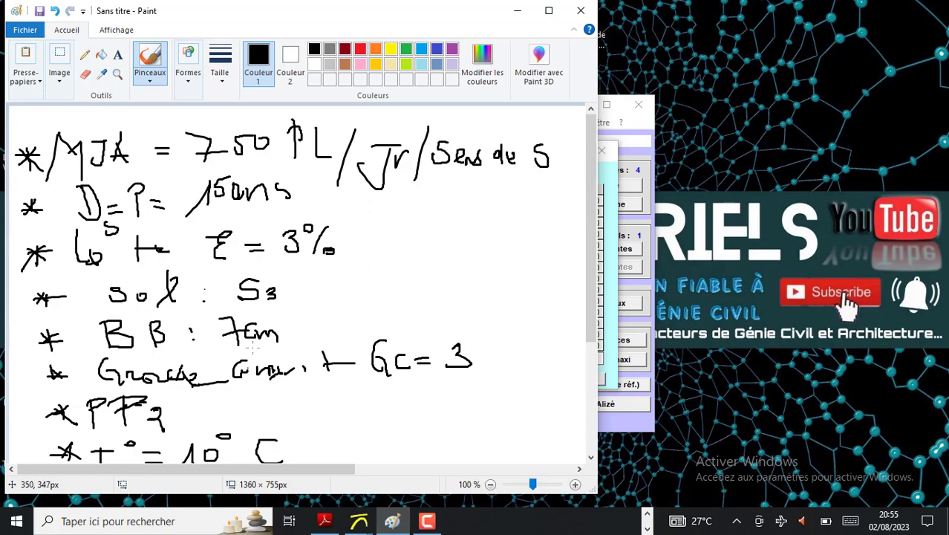
scroll(253, 345, down, 3)
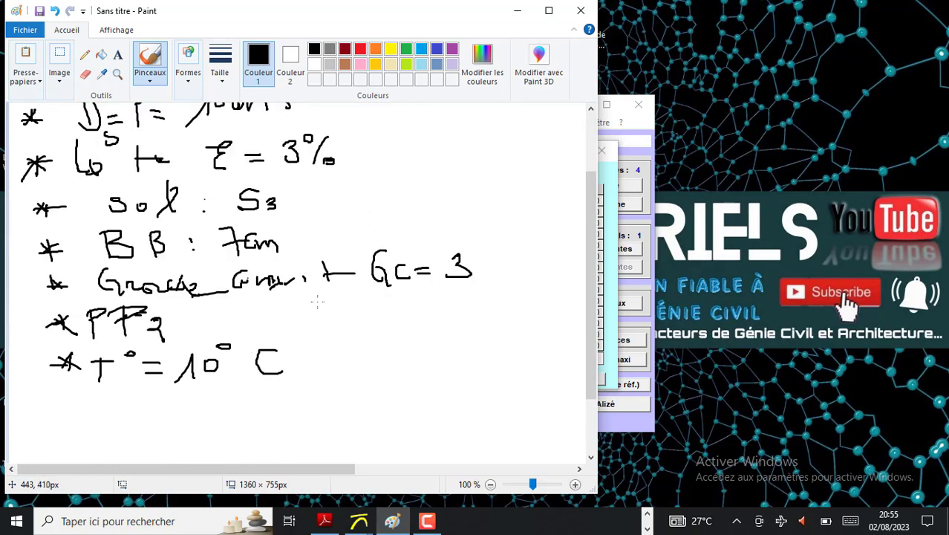
click(518, 11)
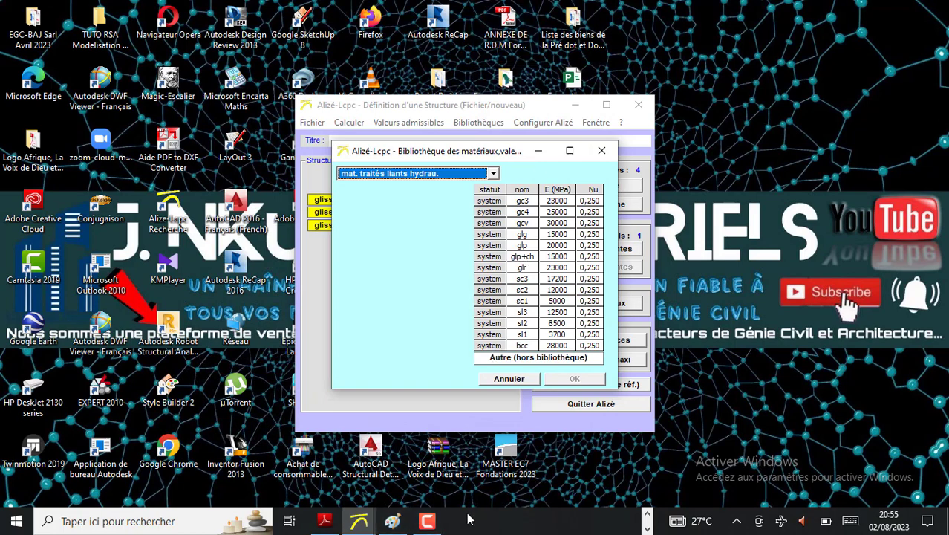
Circle the GC = 3 note in Paint with a freehand loop and apply the gc3 material to the second layer in Alizé-Lcpc
click(398, 528)
scroll(256, 308, up, 3)
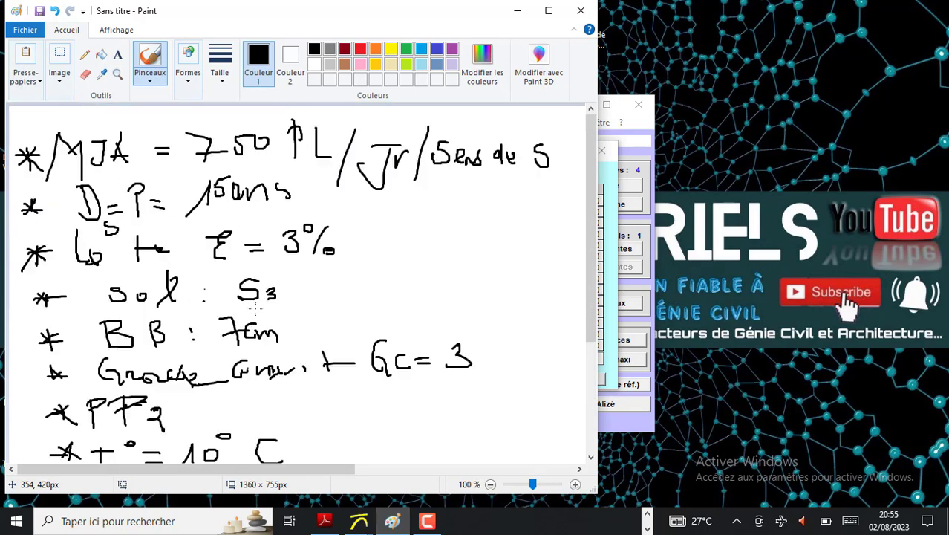
mouse_move(376, 319)
mouse_down()
mouse_move(392, 404)
mouse_move(475, 397)
mouse_move(464, 315)
mouse_move(394, 320)
mouse_up()
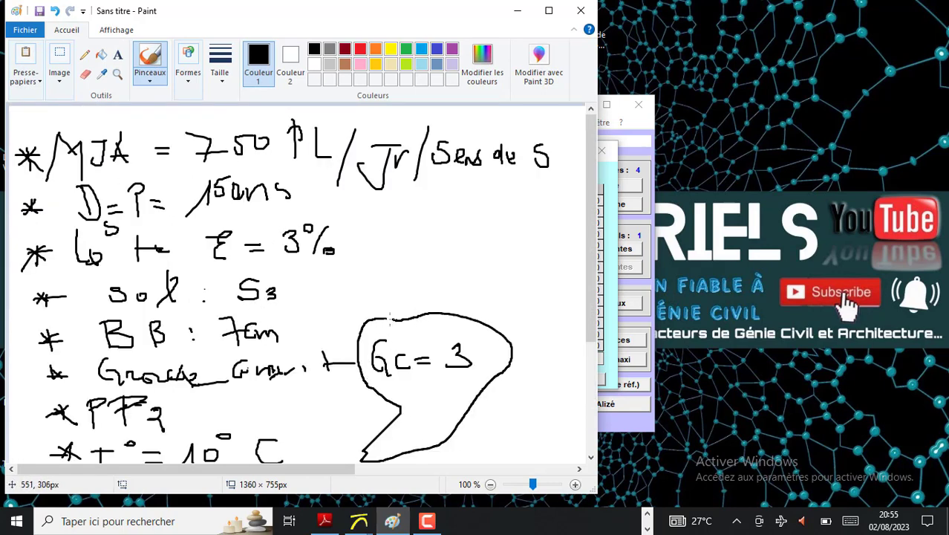
click(517, 12)
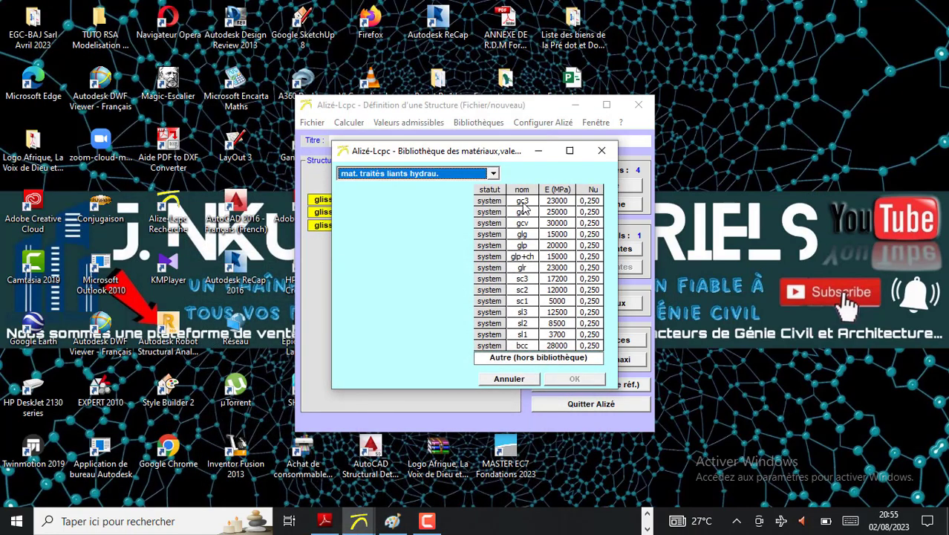
click(522, 202)
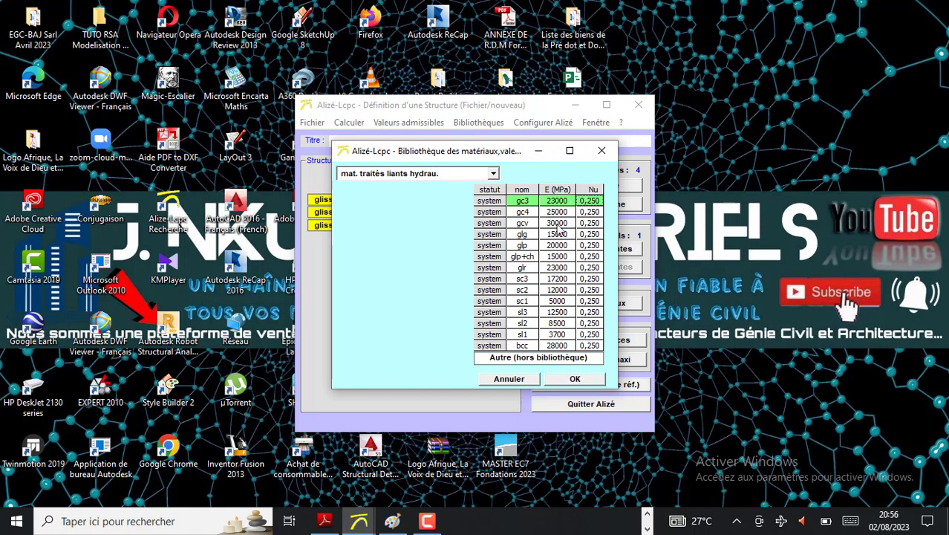
click(575, 379)
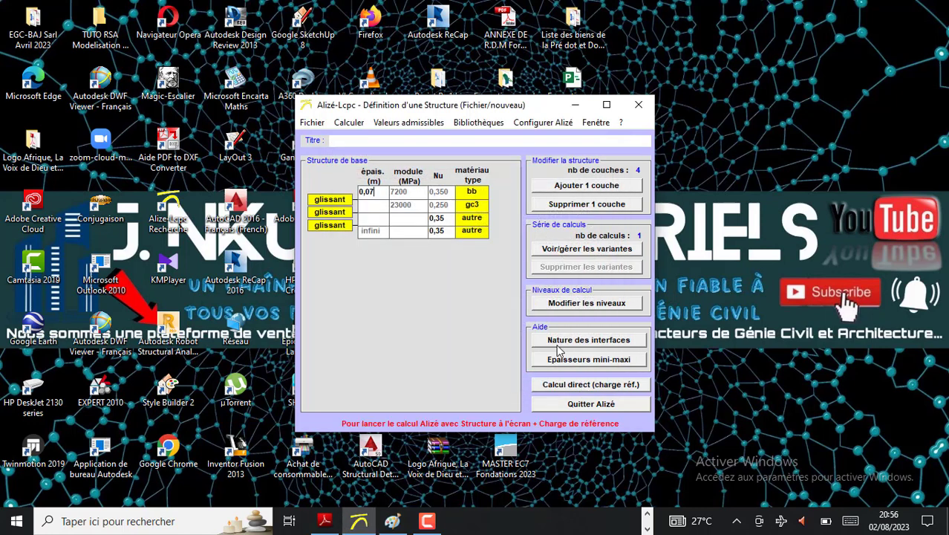
Set the second layer's thickness to 0,20 m
click(377, 208)
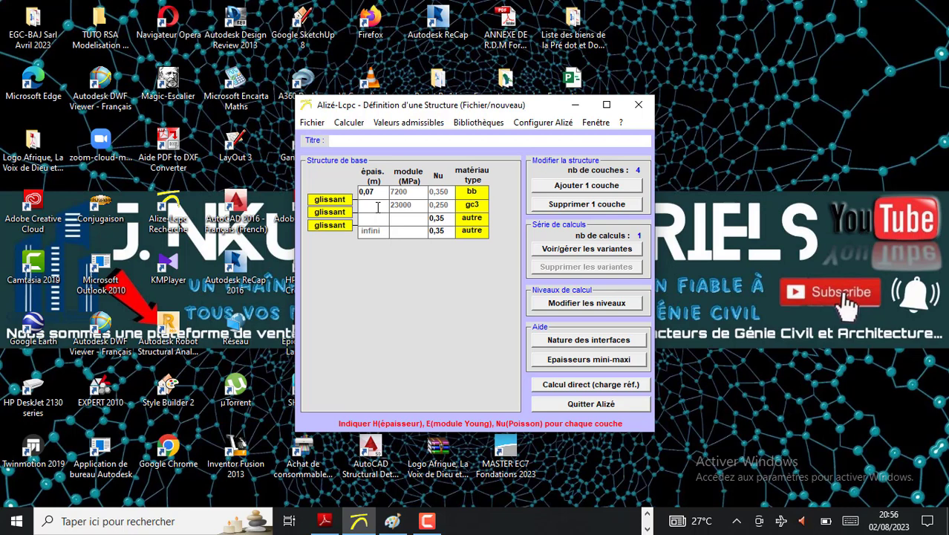
text(0)
text(0)
key(BackSpace)
key(BackSpace)
text(0,20)
Open the material library for the third layer and show the "gnt structures souples" materials
click(465, 221)
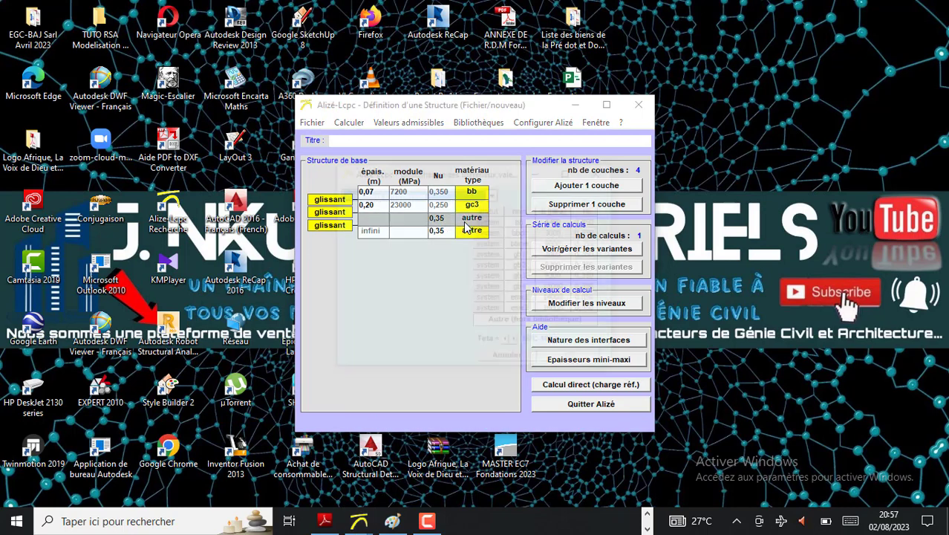
click(465, 227)
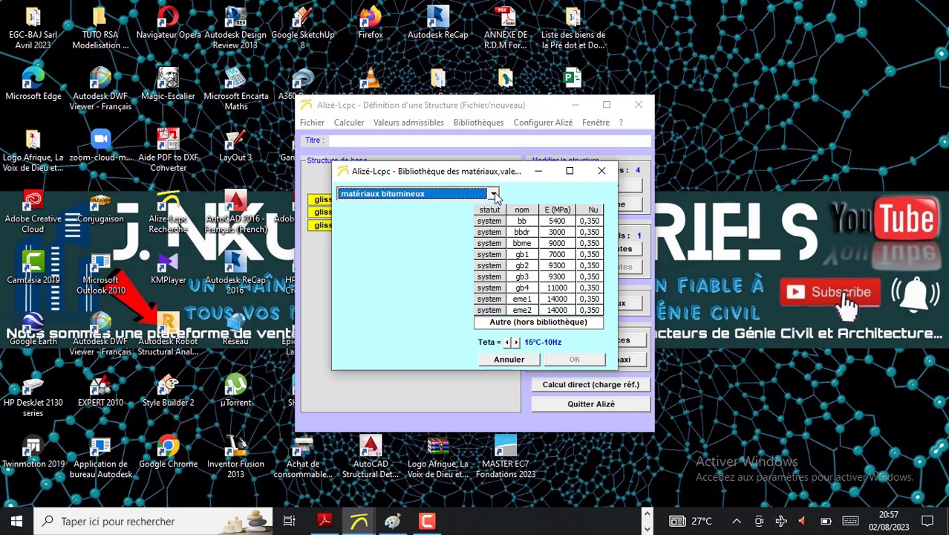
click(493, 193)
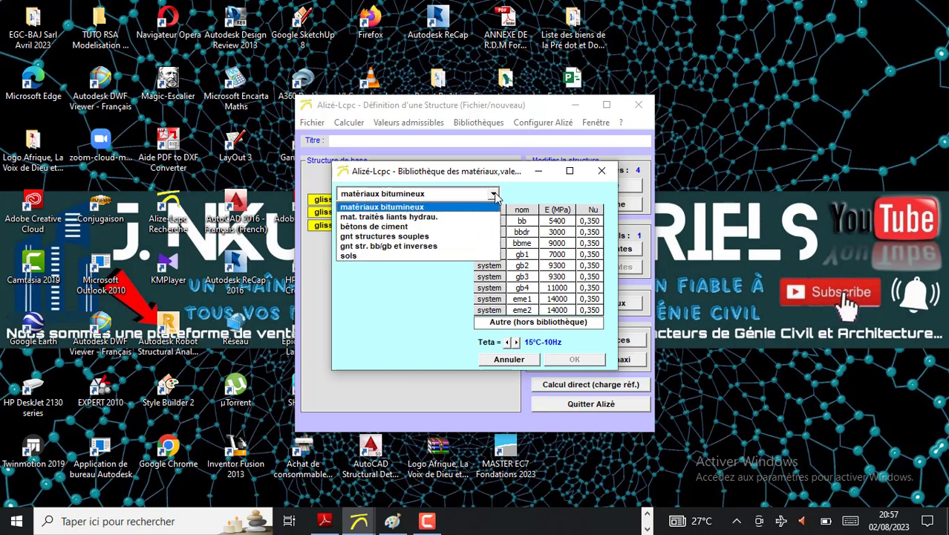
click(408, 239)
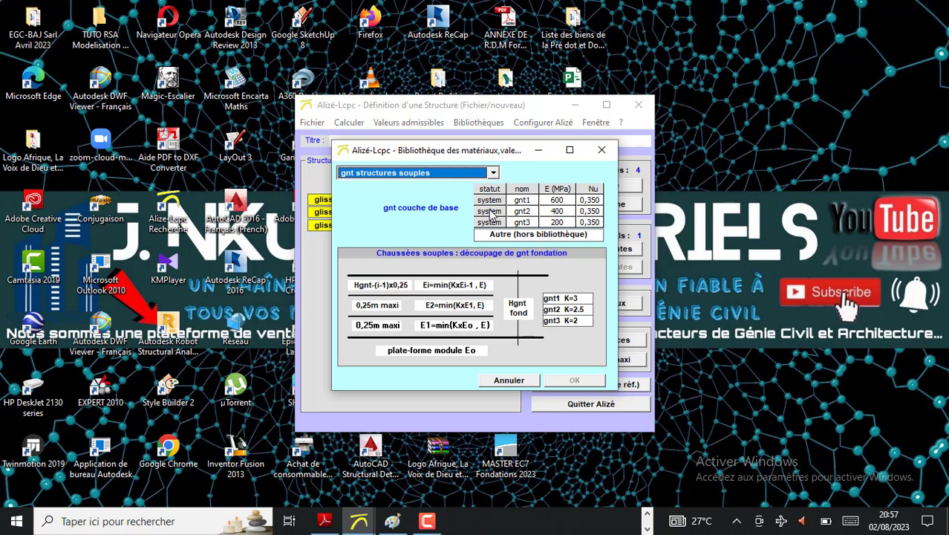
Recheck the design notes in Paint and apply the gnt1 material to the third layer in Alizé-Lcpc
click(392, 521)
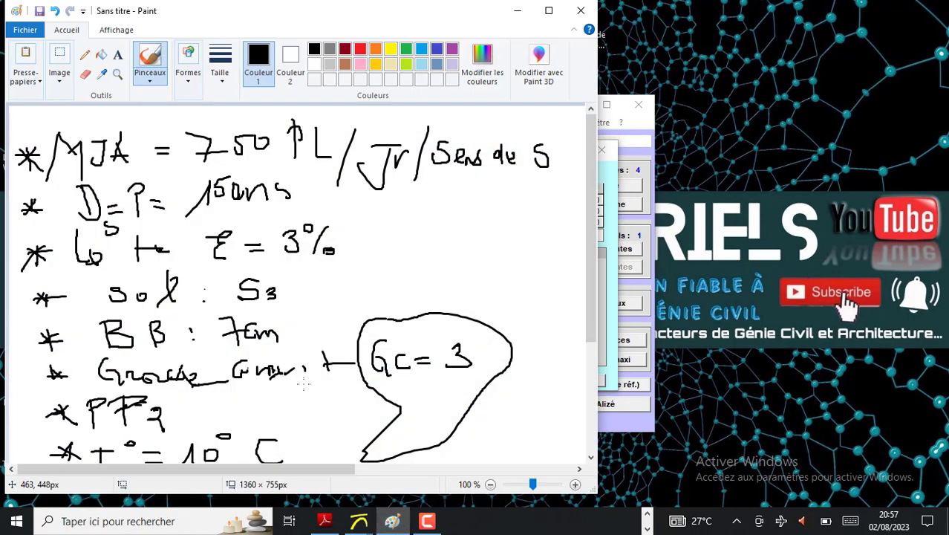
scroll(304, 374, down, 3)
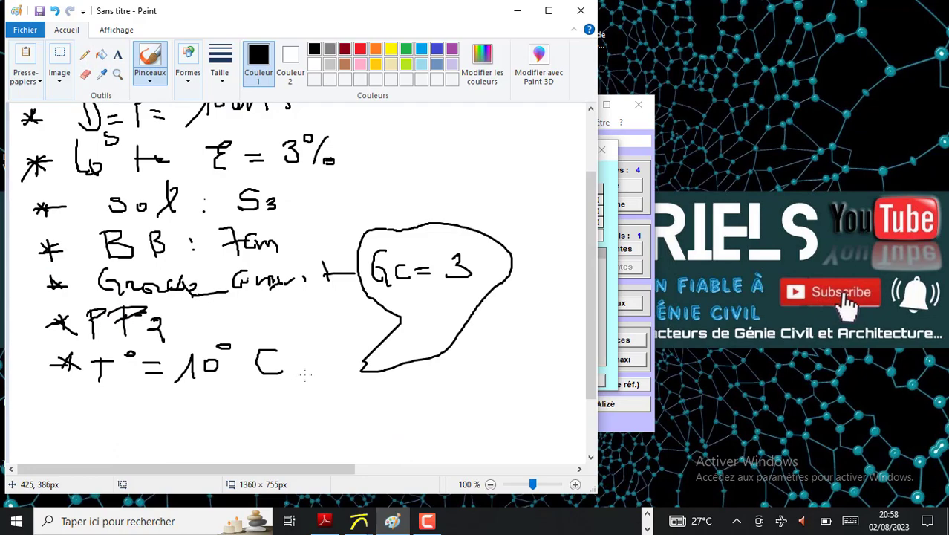
scroll(304, 374, up, 3)
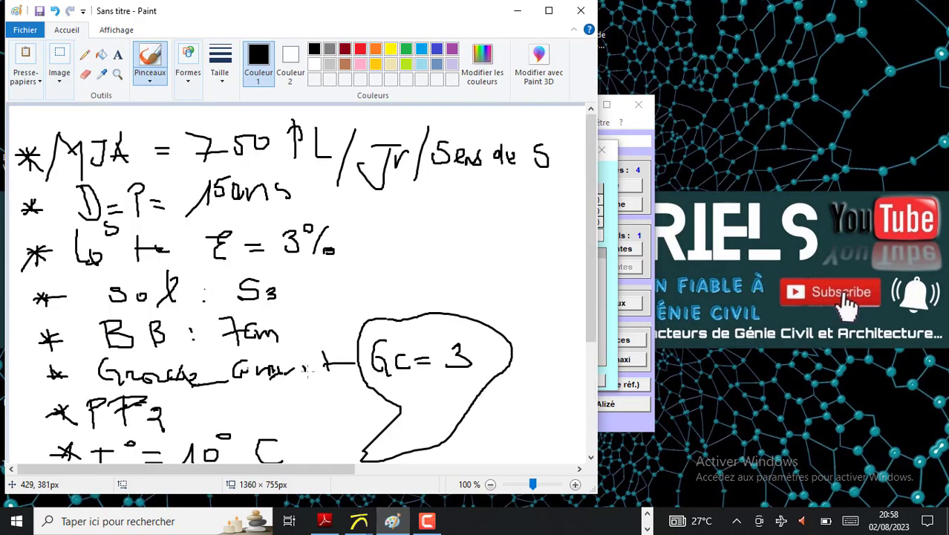
click(518, 14)
click(541, 202)
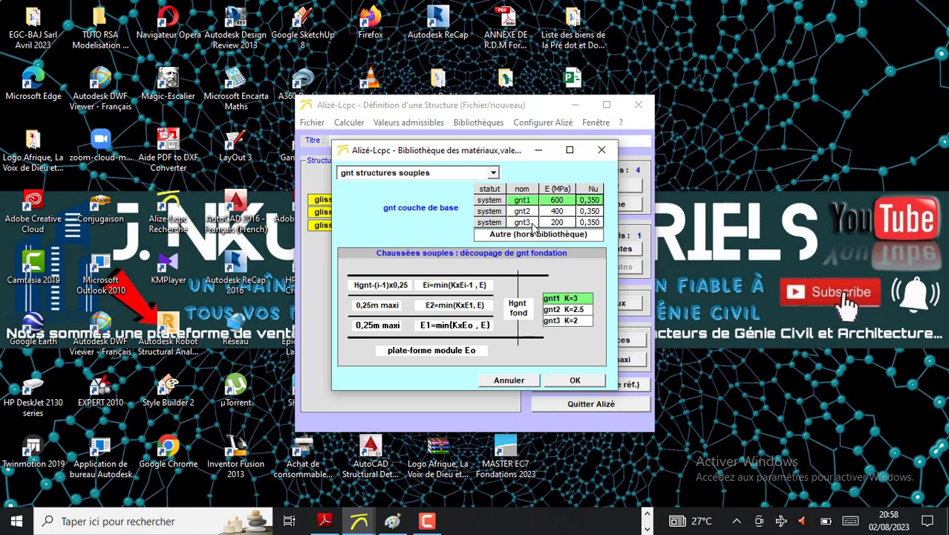
click(575, 380)
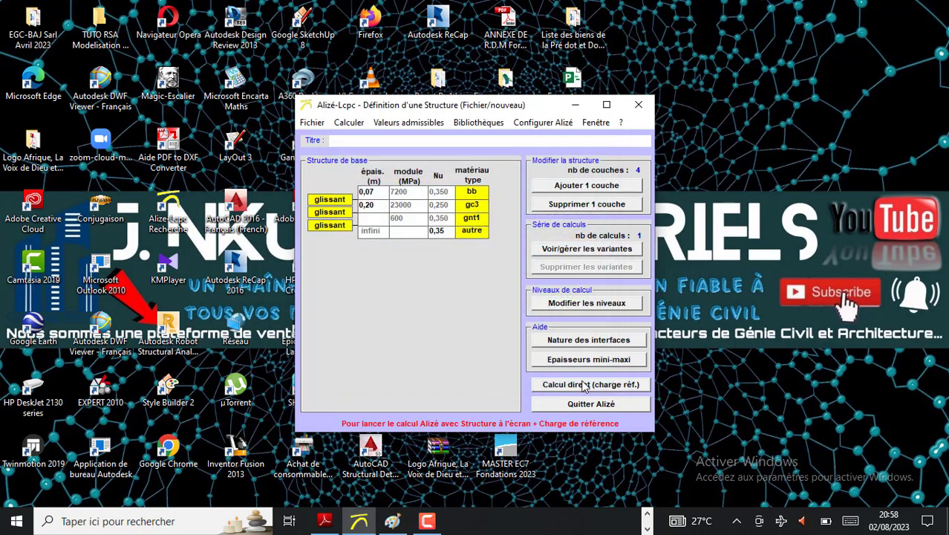
Set the third layer's thickness to 0,20 m
click(378, 220)
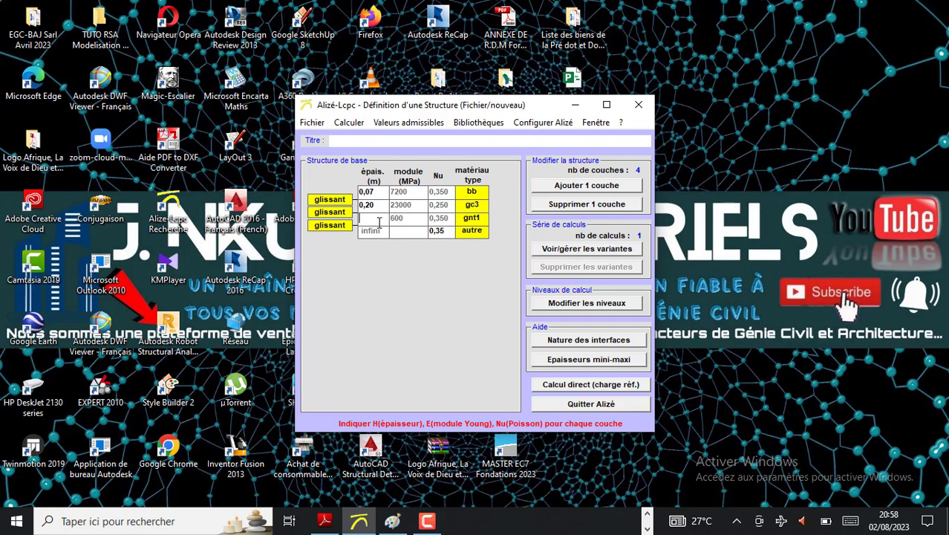
text(0,20)
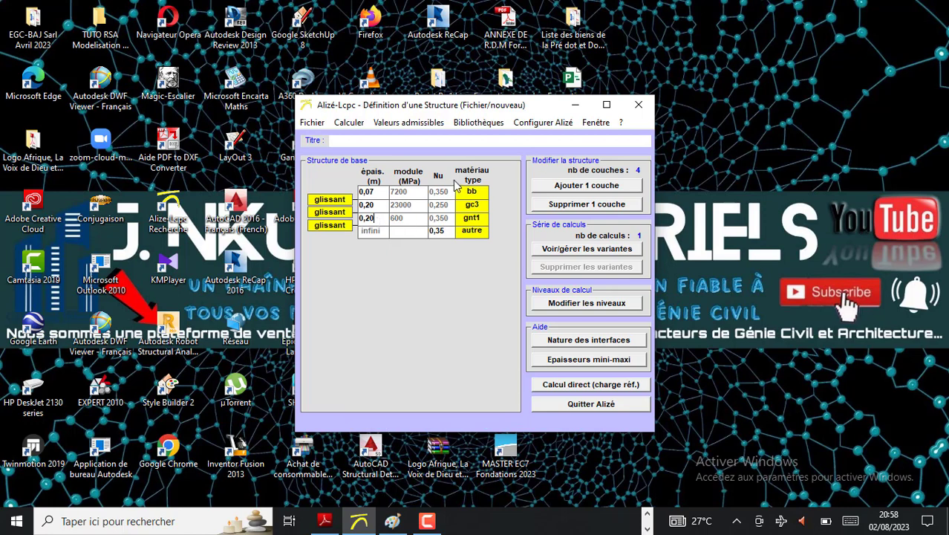
Open the material library for the fourth, infinite layer and show the "sols" materials
click(476, 235)
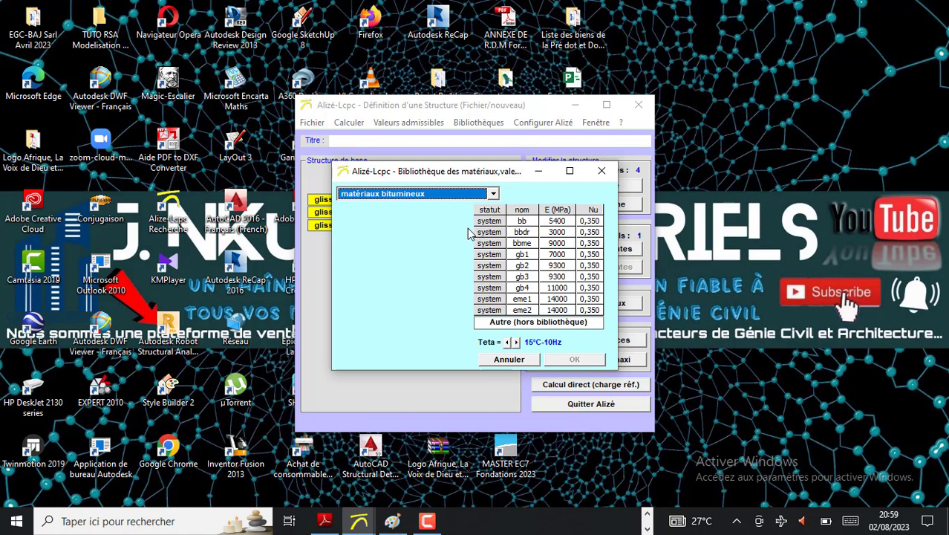
click(494, 195)
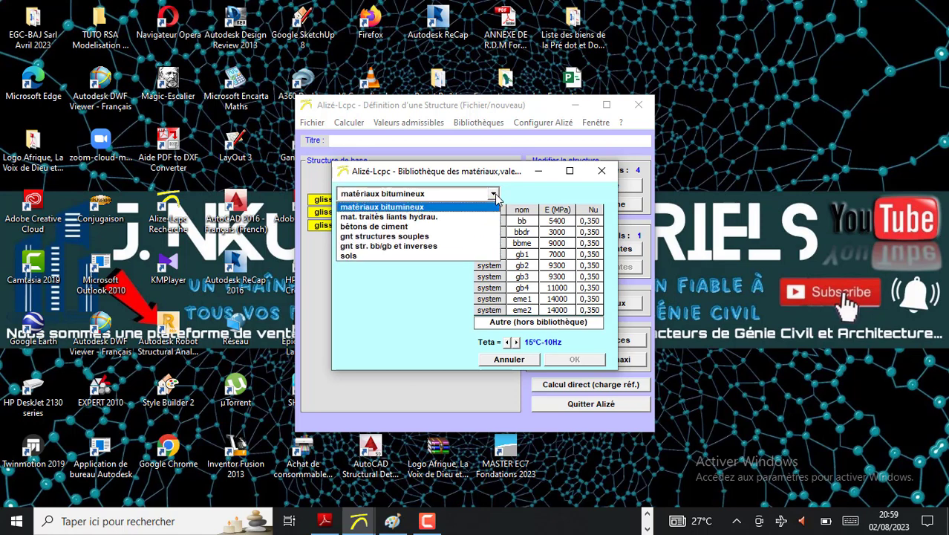
click(359, 256)
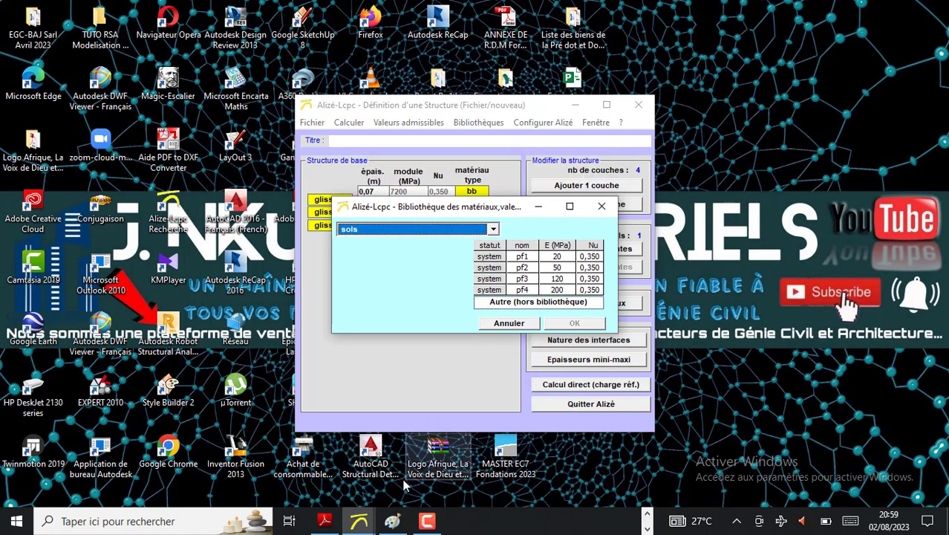
Mark the PF2 line with a short stroke in the Paint notes and apply the pf2 soil to the fourth layer in Alizé-Lcpc
click(392, 521)
scroll(304, 439, down, 3)
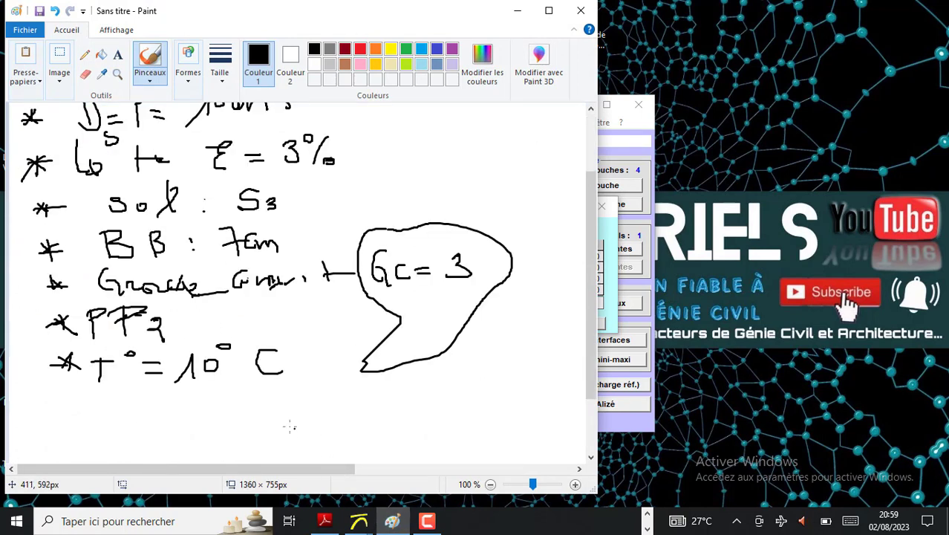
mouse_move(127, 301)
mouse_down()
mouse_move(123, 336)
mouse_move(148, 316)
mouse_up()
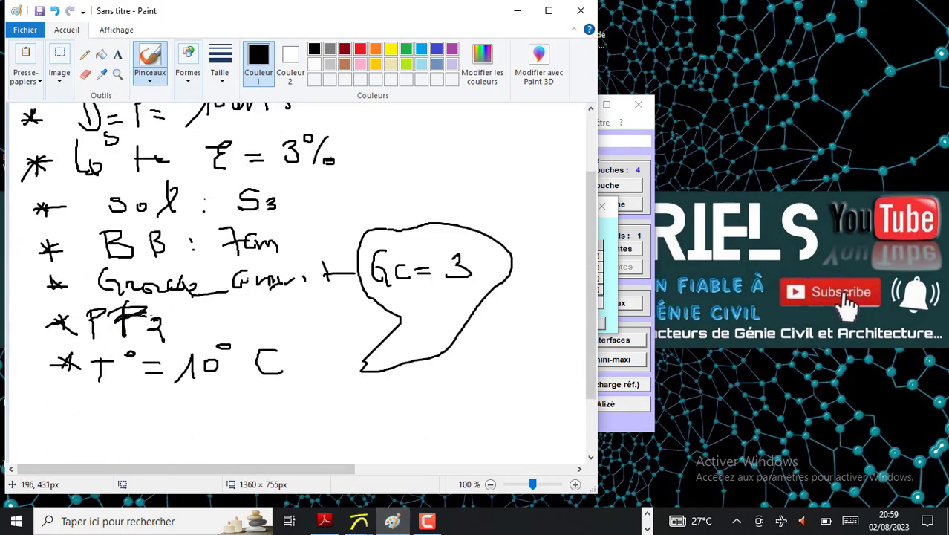
click(516, 10)
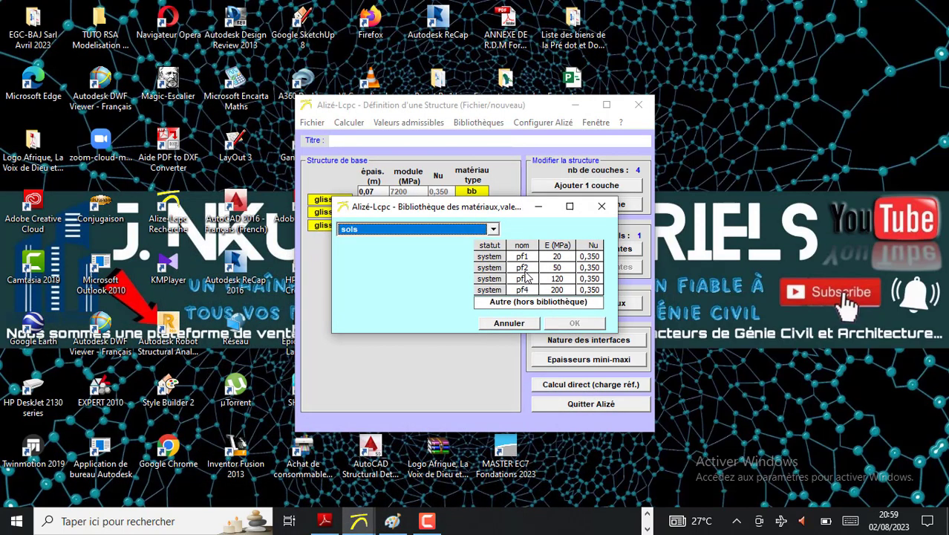
click(520, 267)
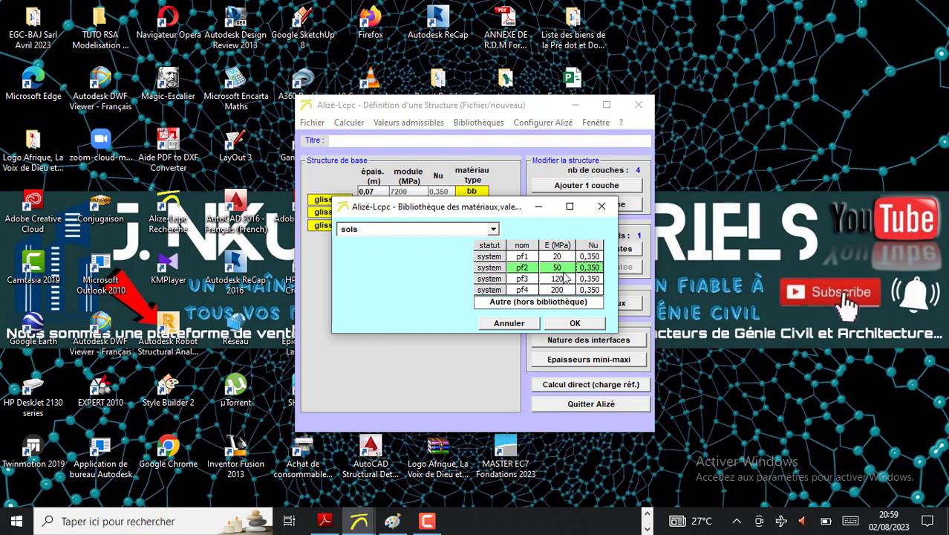
click(576, 324)
click(575, 324)
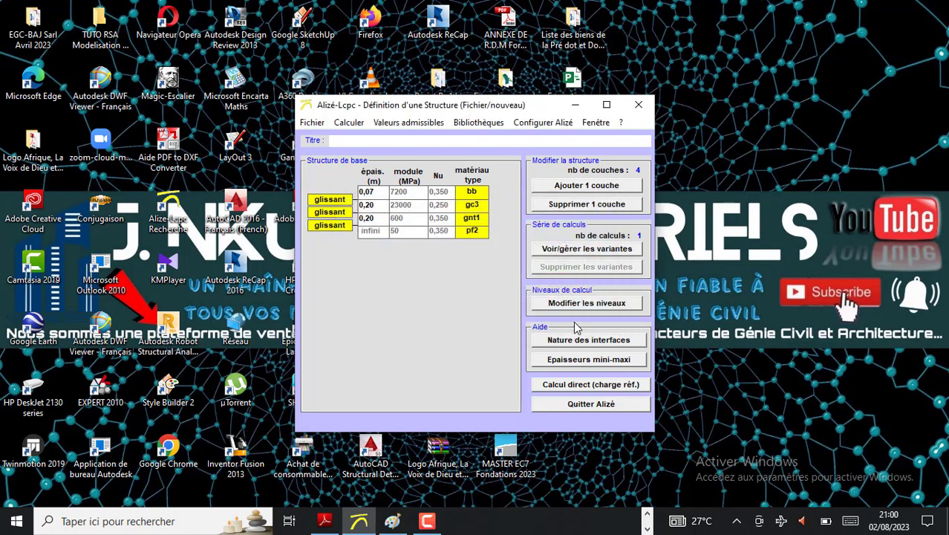
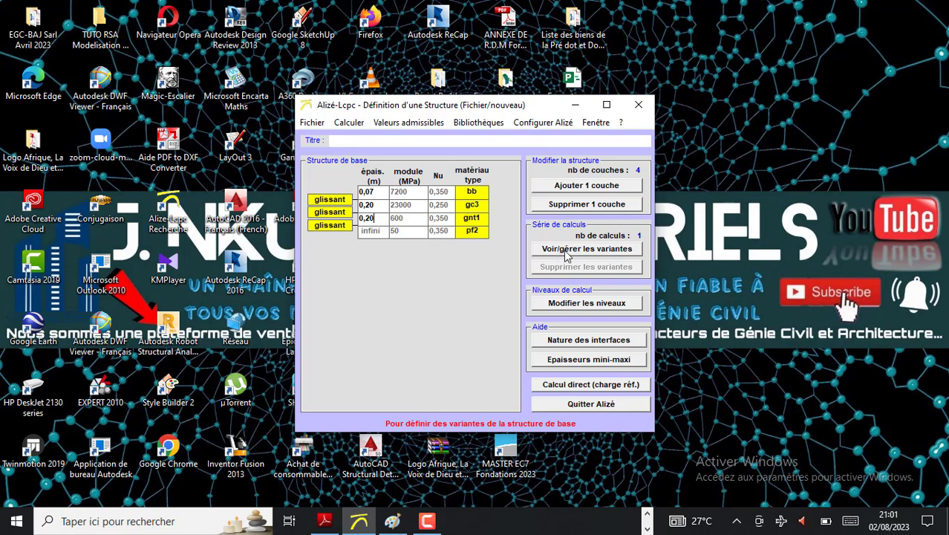
Open the calculation variants in Alizé-Lcpc and write "20 → 30 = 10" in the Paint notes, with an arc linking 20 and 30
click(569, 252)
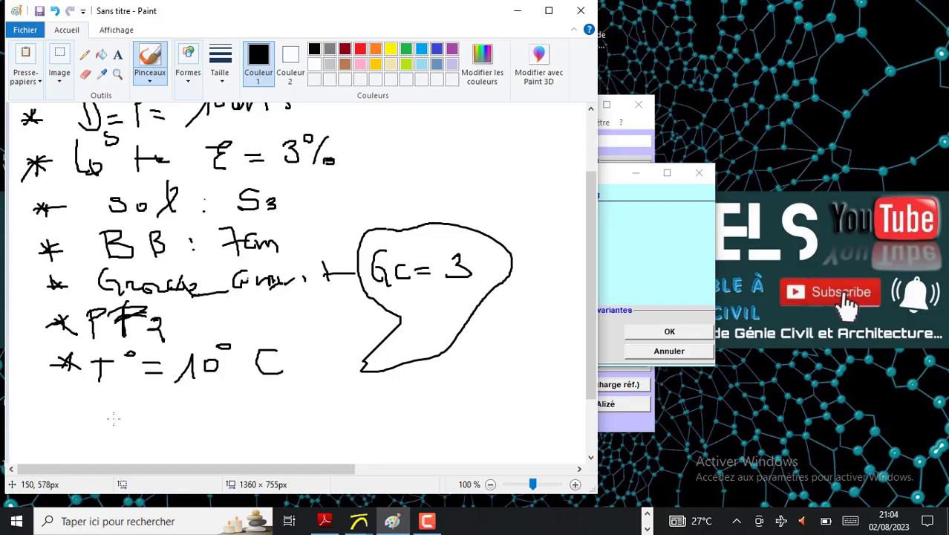
mouse_move(81, 421)
mouse_down()
mouse_move(132, 432)
mouse_move(153, 416)
mouse_move(138, 428)
mouse_move(204, 420)
mouse_move(195, 425)
mouse_up()
mouse_move(248, 396)
mouse_down()
mouse_move(268, 407)
mouse_move(248, 414)
mouse_move(291, 413)
mouse_move(284, 397)
mouse_up()
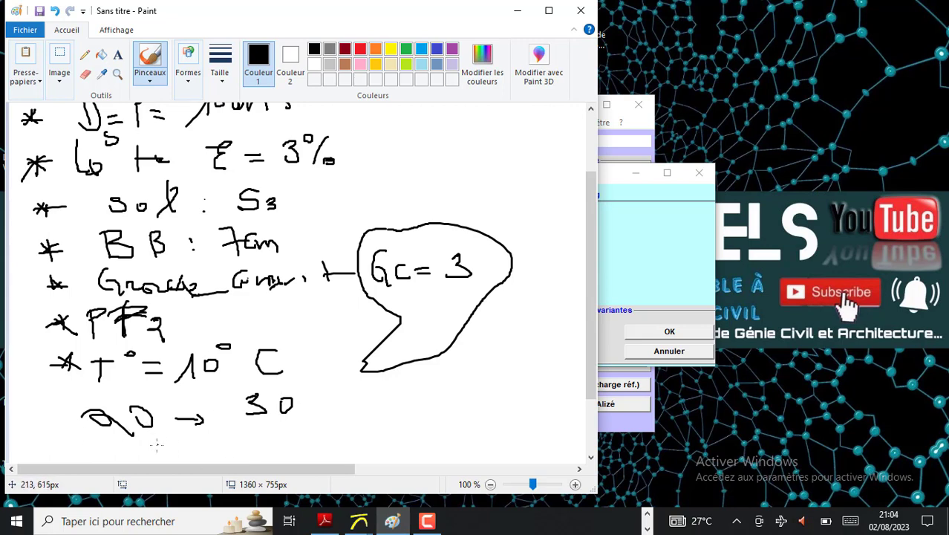
mouse_move(146, 436)
mouse_down()
mouse_move(194, 447)
mouse_move(230, 422)
mouse_up()
drag(335, 405, 350, 413)
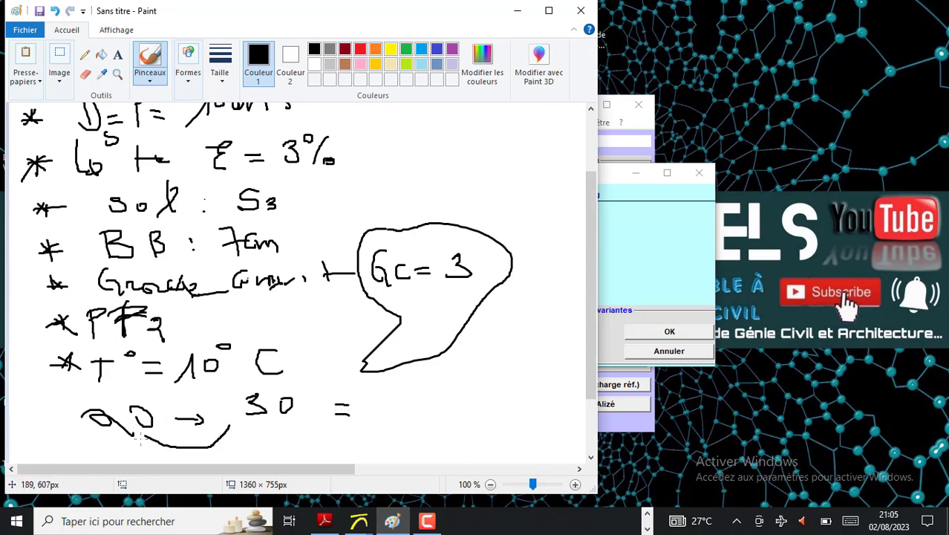
mouse_move(377, 416)
mouse_down()
mouse_move(383, 392)
mouse_move(387, 402)
mouse_move(404, 401)
mouse_up()
Circle the 20 in the Paint notes and write the sequence "20, 21, – –" beneath the line
scroll(217, 416, down, 3)
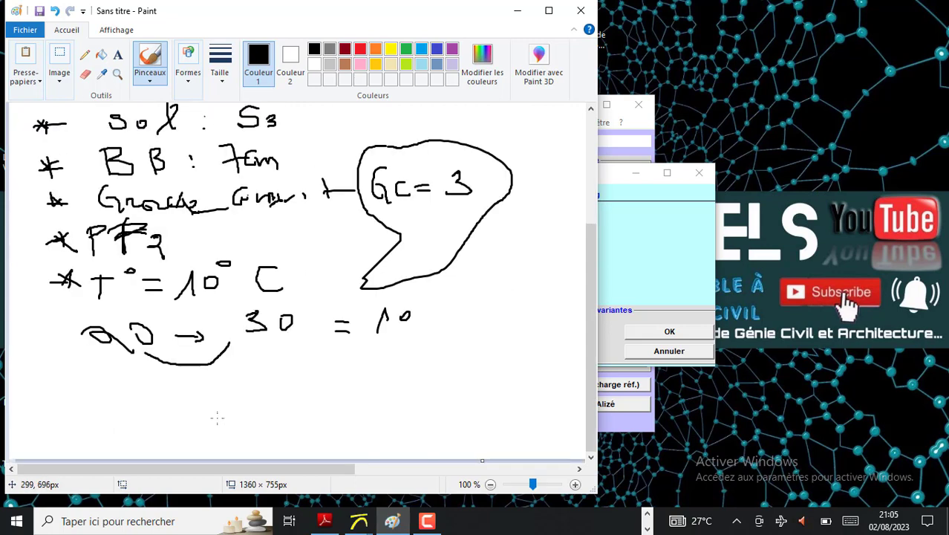
mouse_move(168, 340)
mouse_down()
mouse_move(171, 327)
mouse_move(119, 310)
mouse_move(79, 315)
mouse_move(98, 365)
mouse_move(142, 358)
mouse_move(175, 327)
mouse_up()
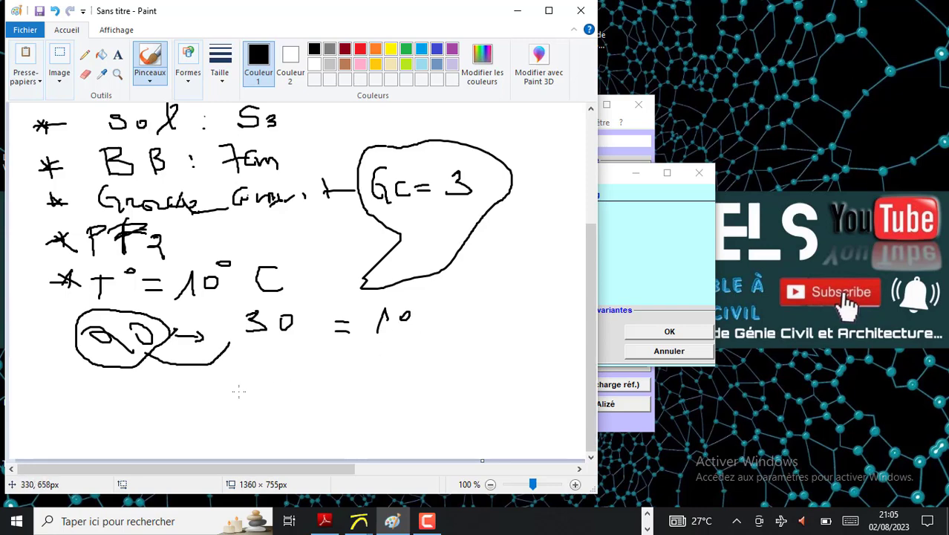
mouse_move(288, 376)
mouse_down()
mouse_move(297, 384)
mouse_move(359, 380)
mouse_up()
mouse_move(361, 373)
mouse_down()
mouse_move(369, 365)
mouse_move(379, 385)
mouse_up()
drag(400, 374, 454, 368)
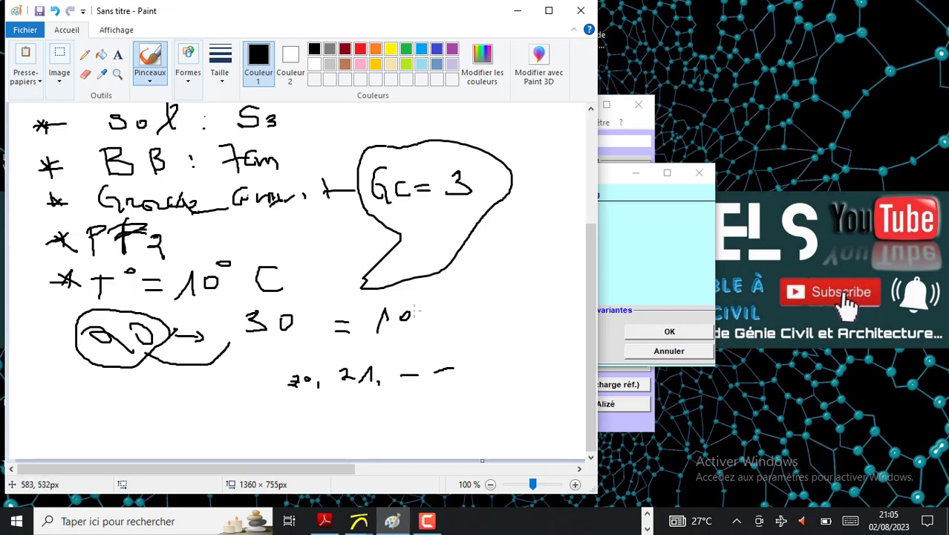
Complete the Paint line with "+ 1 = 11", circle the 1 and the 11, and return to Alizé-Lcpc
mouse_move(429, 304)
mouse_down()
mouse_move(450, 315)
mouse_move(443, 327)
mouse_move(492, 332)
mouse_move(489, 294)
mouse_move(476, 294)
mouse_move(547, 297)
mouse_move(544, 308)
mouse_move(563, 290)
mouse_move(565, 312)
mouse_move(576, 291)
mouse_move(578, 309)
mouse_up()
mouse_move(563, 276)
mouse_down()
mouse_move(545, 311)
mouse_move(571, 333)
mouse_move(585, 316)
mouse_move(579, 281)
mouse_move(562, 276)
mouse_up()
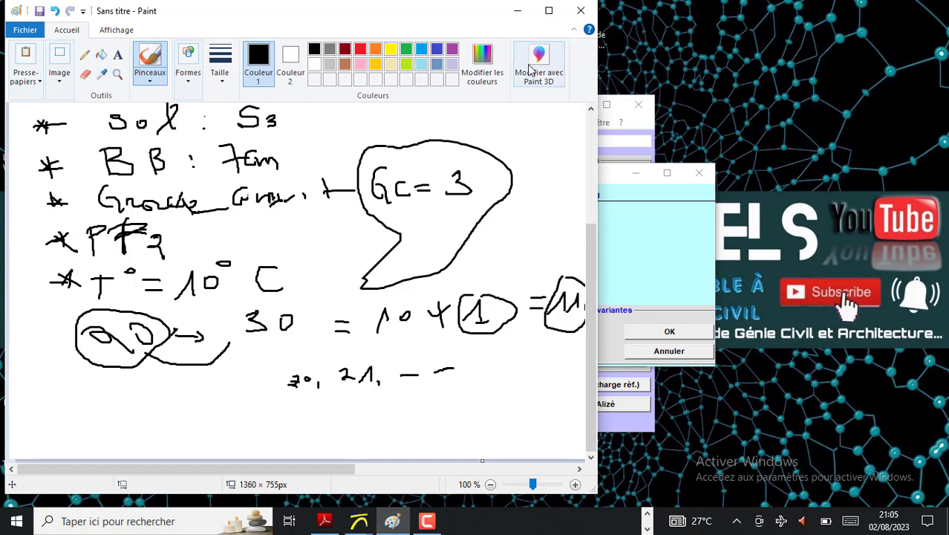
click(517, 10)
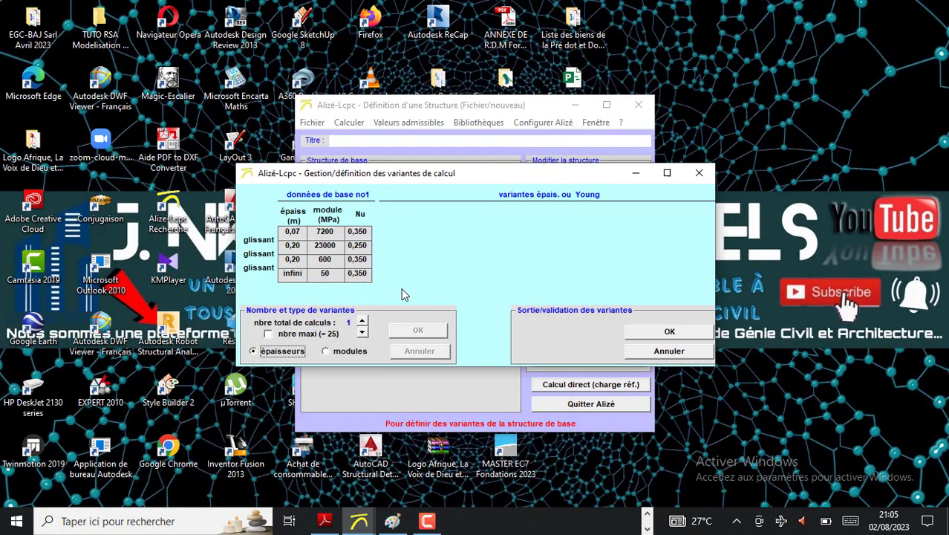
click(268, 334)
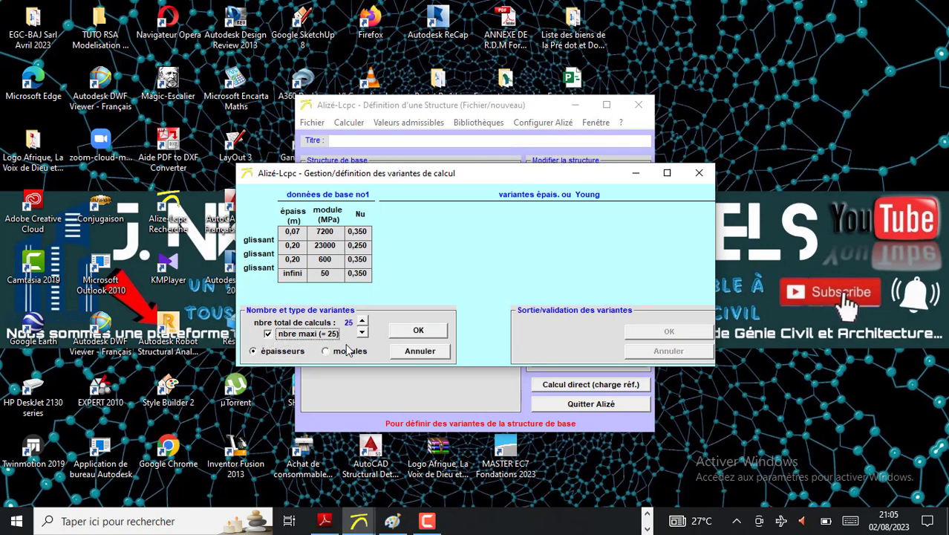
click(362, 321)
click(362, 333)
click(300, 335)
click(362, 333)
click(362, 332)
click(362, 333)
click(363, 333)
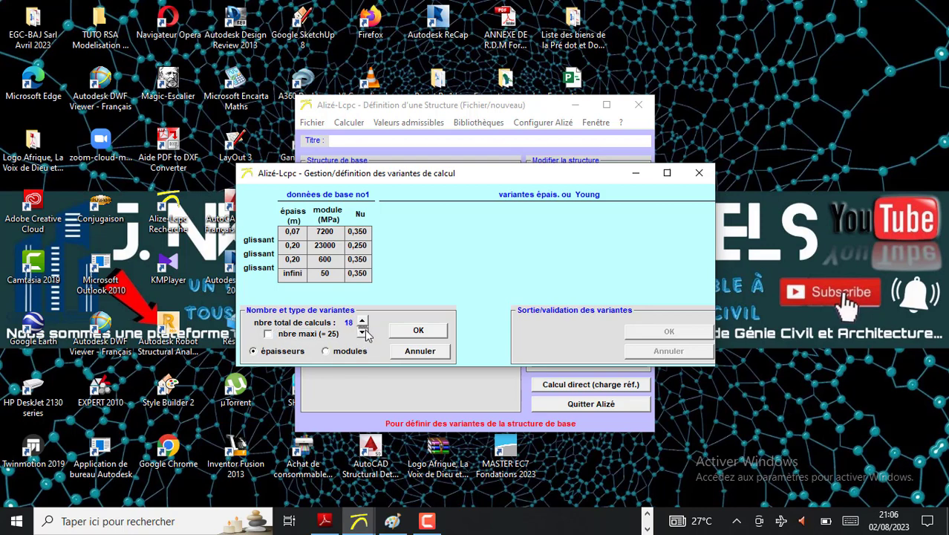
click(363, 333)
click(363, 333)
click(363, 333)
click(363, 333)
click(362, 333)
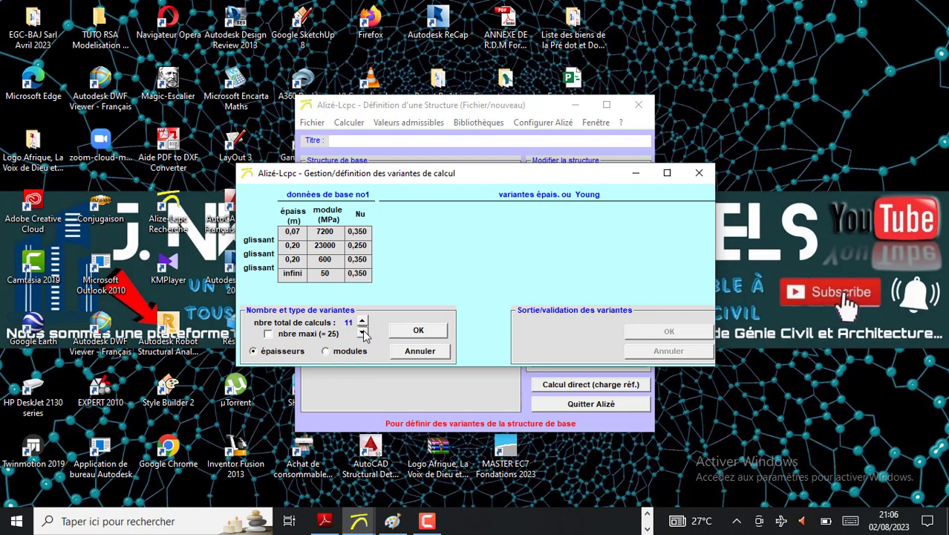
Set the total number of calculations to 11 with thickness variants, starting from the maximum of 25, and generate the variants
click(269, 334)
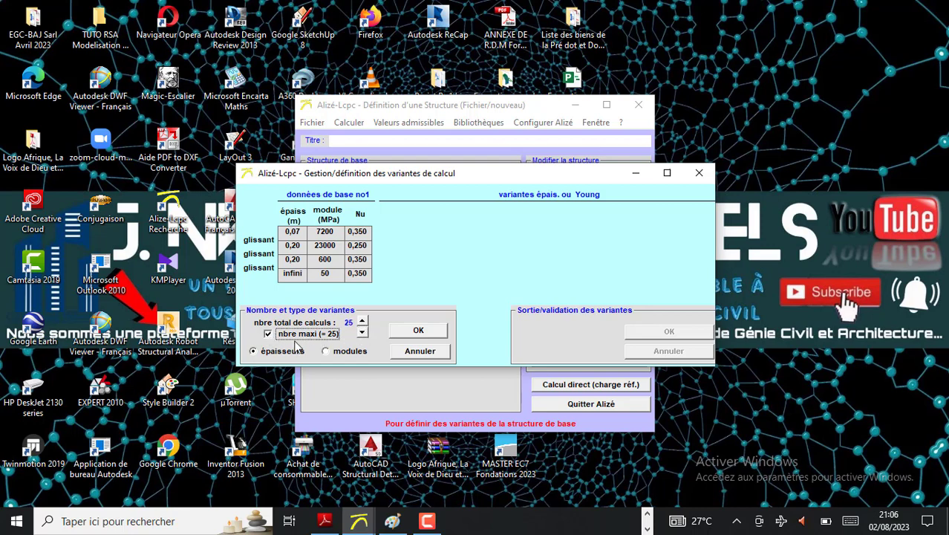
click(364, 334)
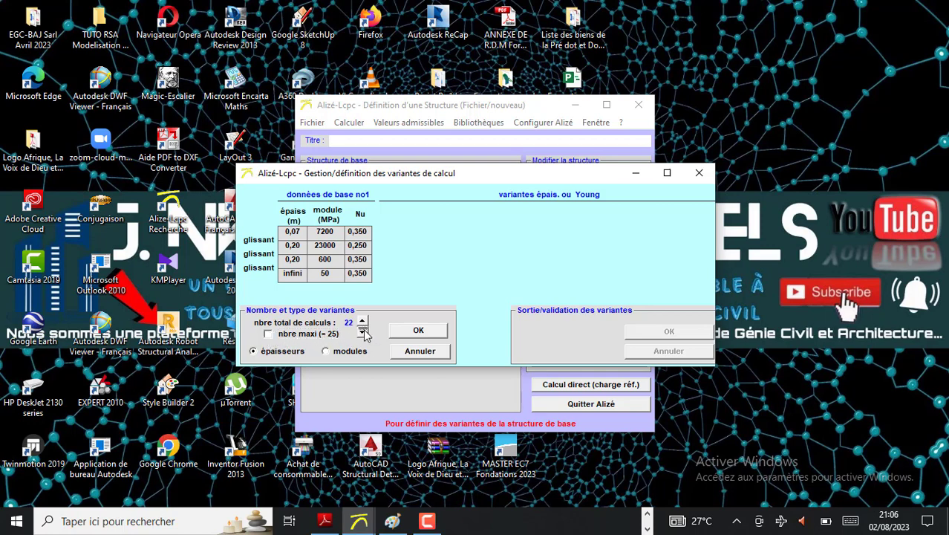
click(364, 334)
click(364, 335)
click(363, 334)
click(364, 334)
click(363, 334)
click(364, 334)
click(364, 334)
click(363, 334)
click(364, 334)
click(364, 335)
click(362, 323)
click(418, 331)
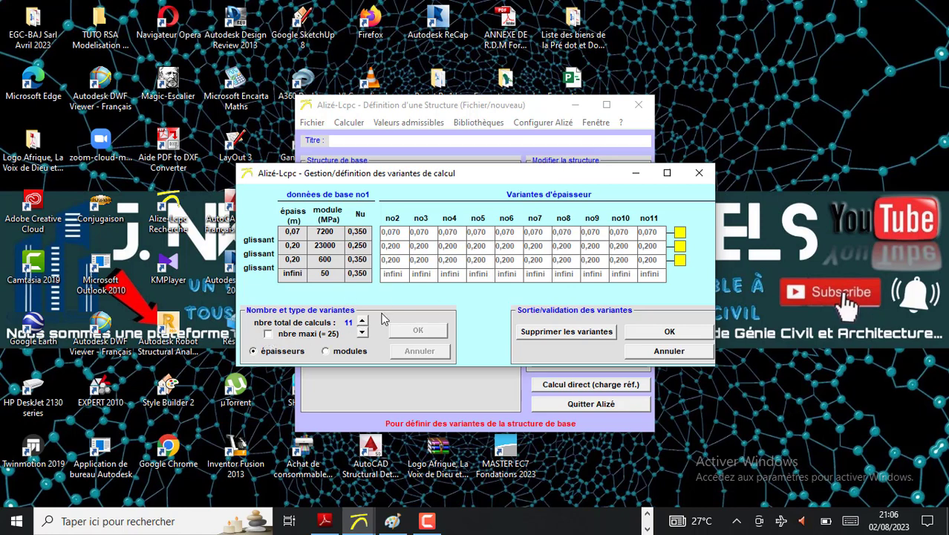
Raise the total number of calculations to the maximum of 25, bring it back down to 11 and validate it
click(268, 334)
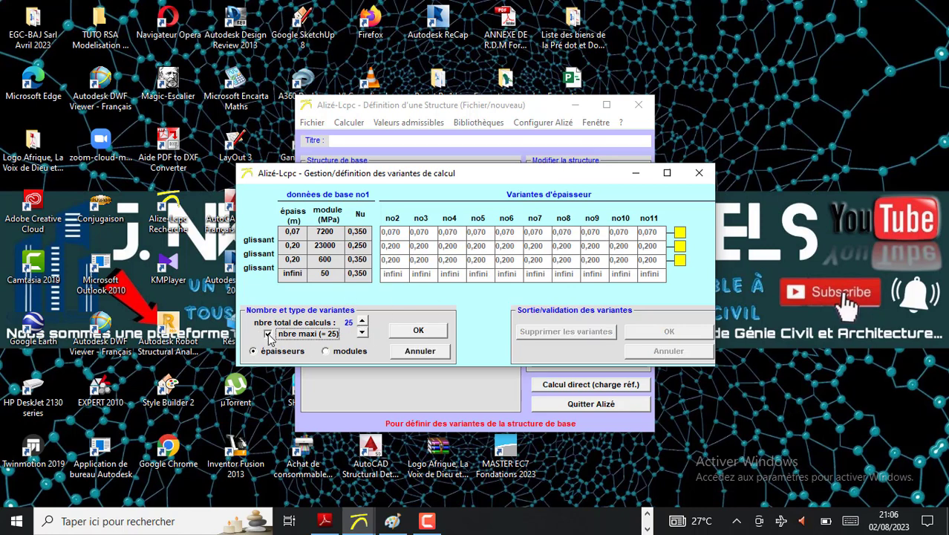
click(362, 333)
click(362, 333)
click(362, 333)
click(361, 334)
click(361, 333)
click(362, 333)
click(362, 333)
click(361, 333)
click(361, 334)
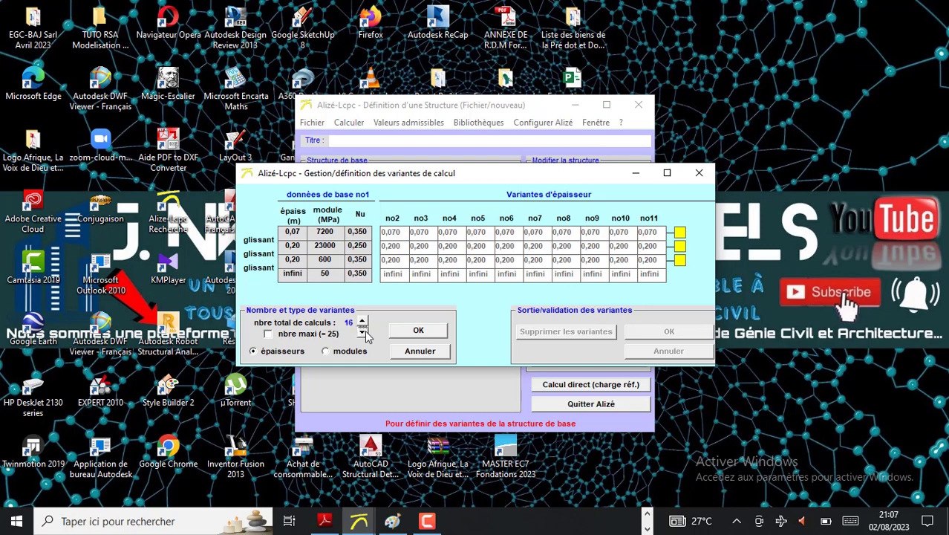
click(362, 333)
click(361, 334)
click(361, 333)
click(361, 333)
click(419, 332)
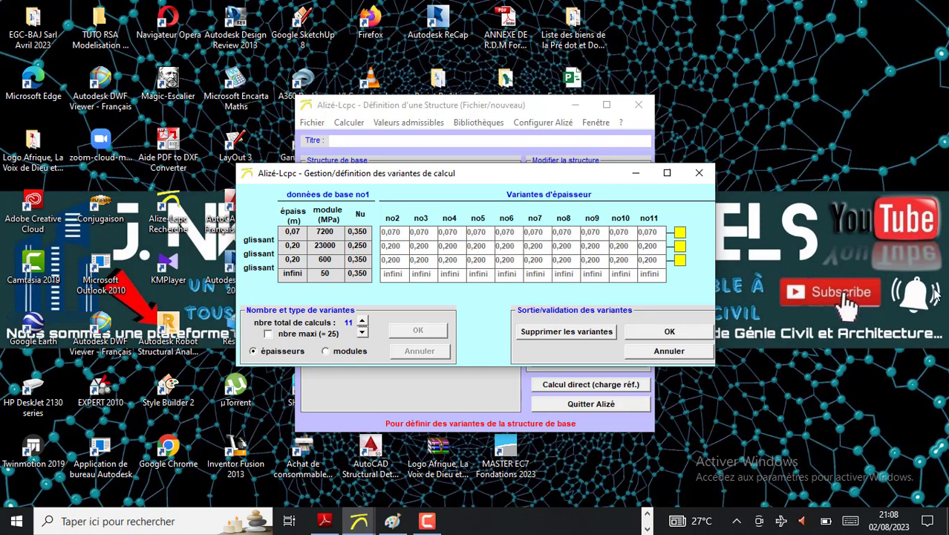
Define the second layer's thickness variants as an arithmetic progression with an increment of 0,01 m
click(680, 247)
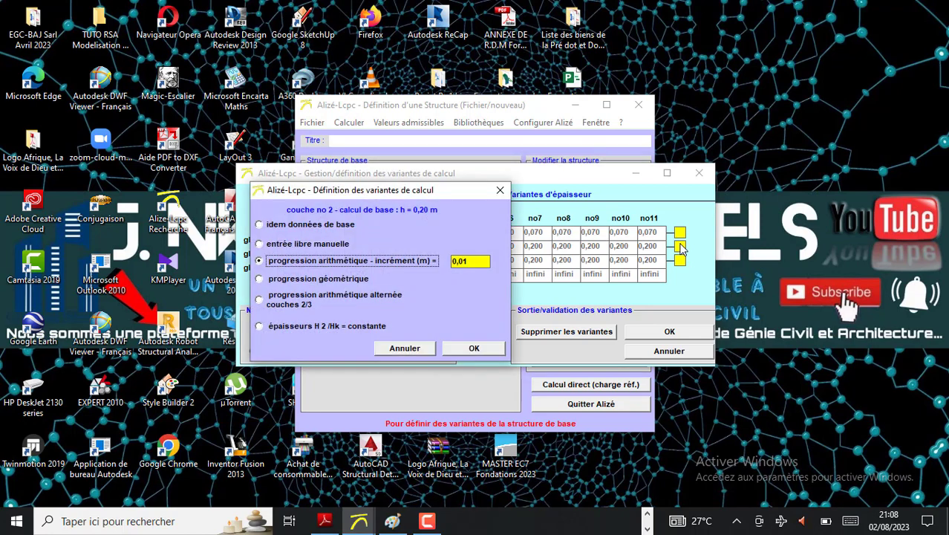
drag(446, 191, 305, 229)
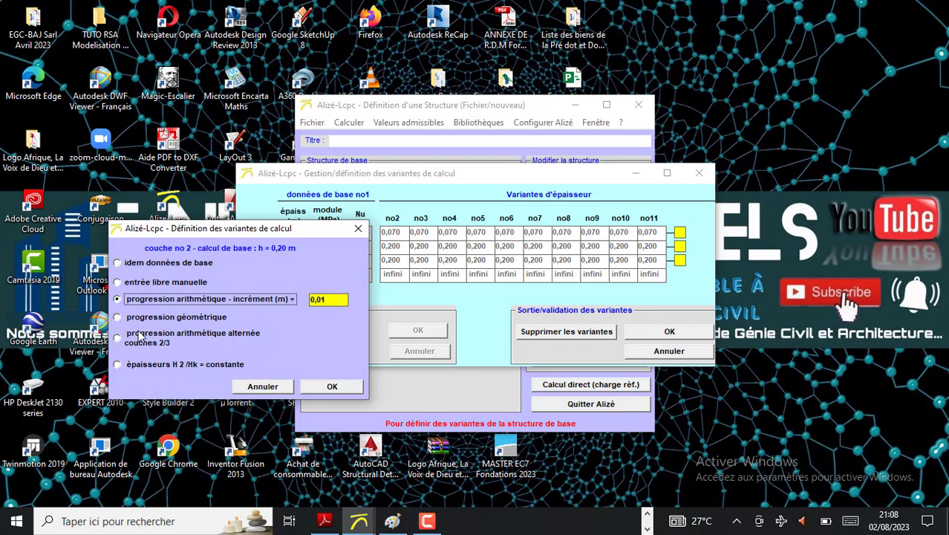
click(117, 318)
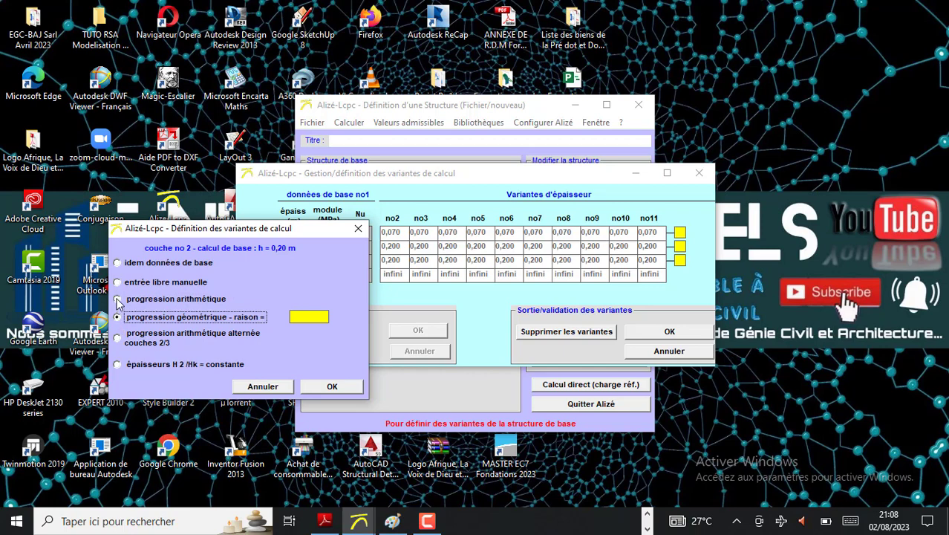
click(118, 299)
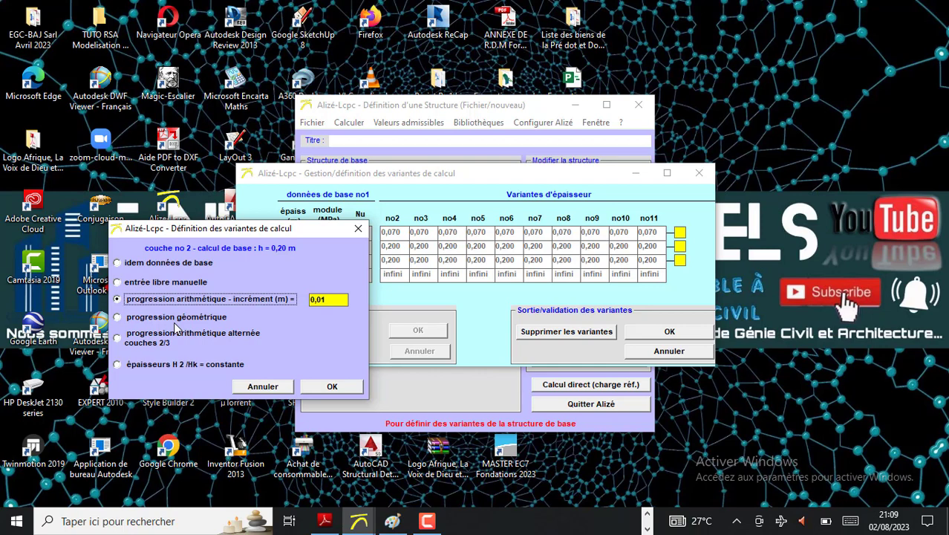
click(334, 301)
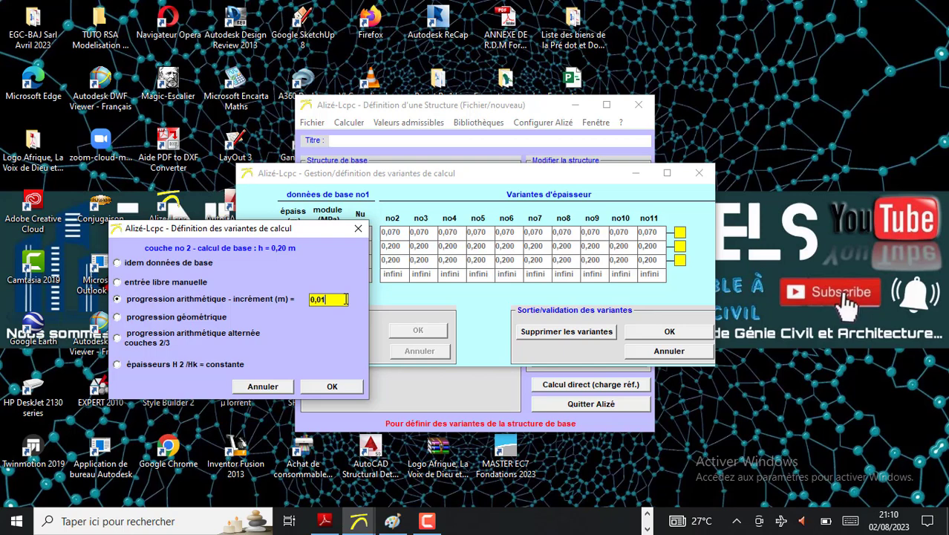
click(332, 386)
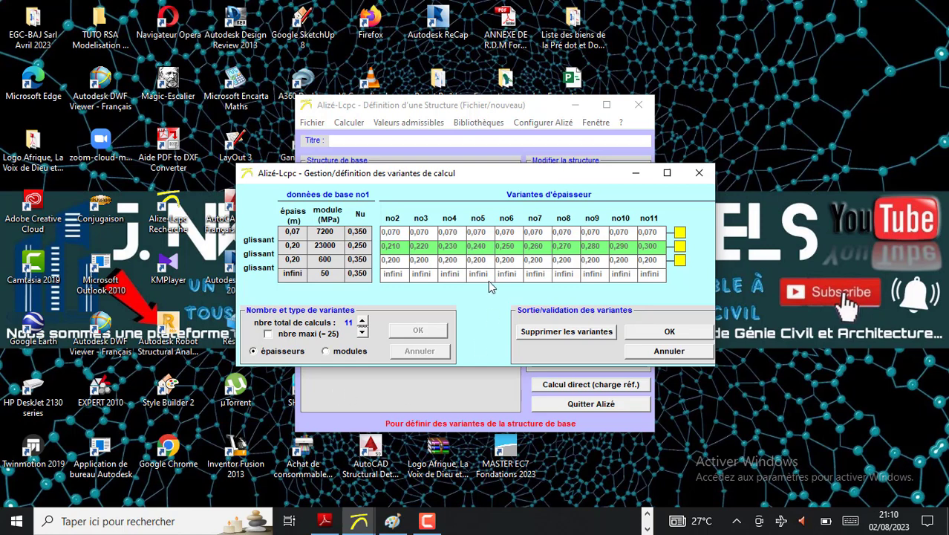
Validate the thickness variants and launch the direct calculation with the reference load
click(670, 332)
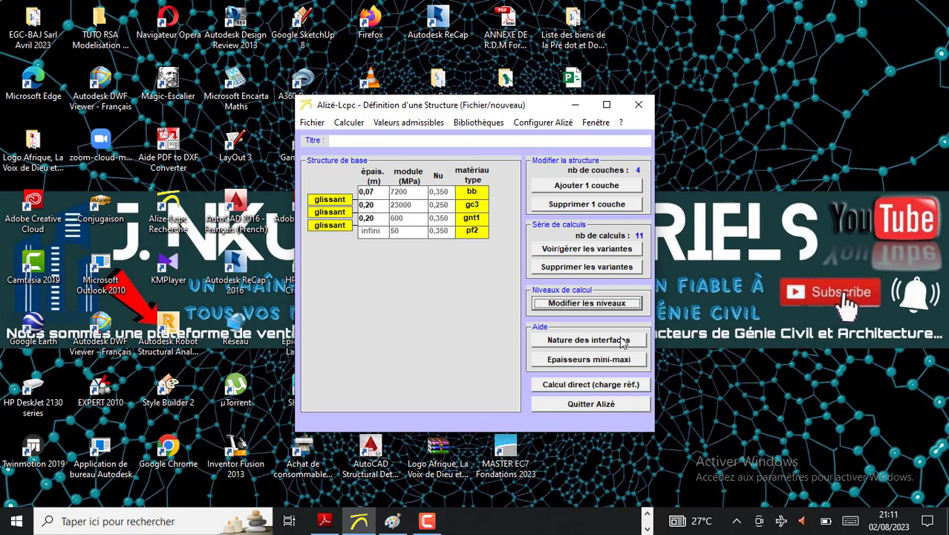
click(592, 393)
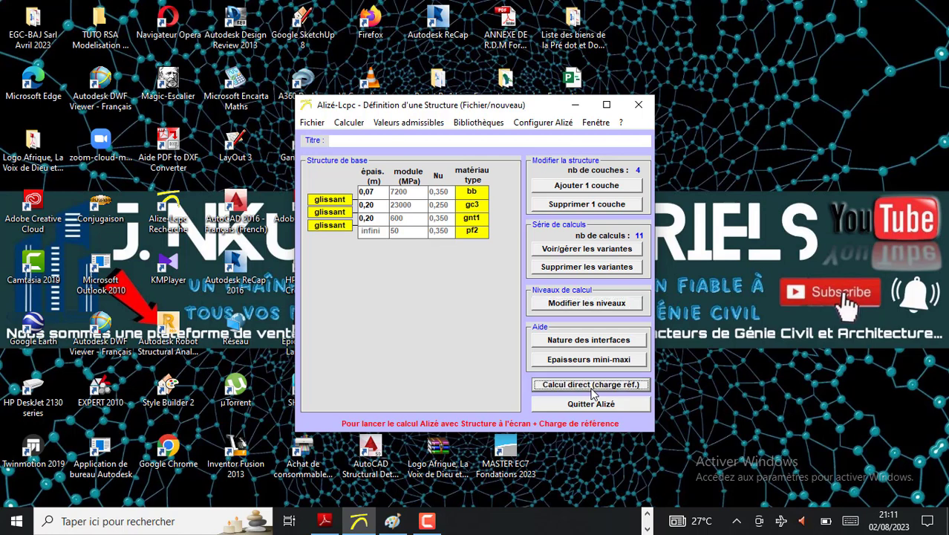